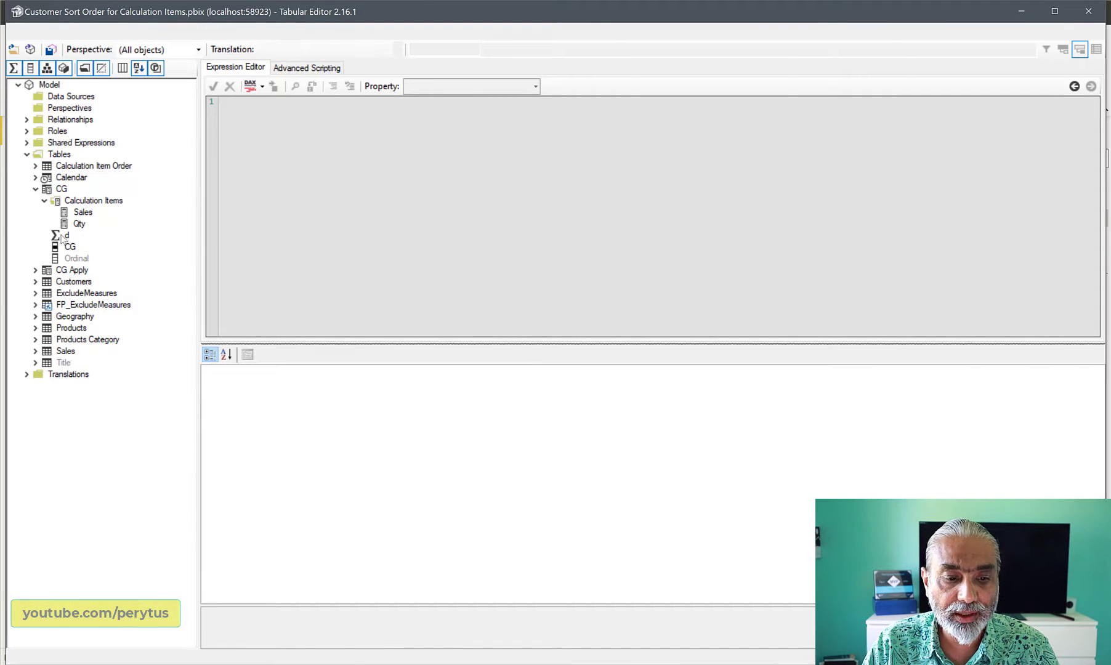
click(69, 246)
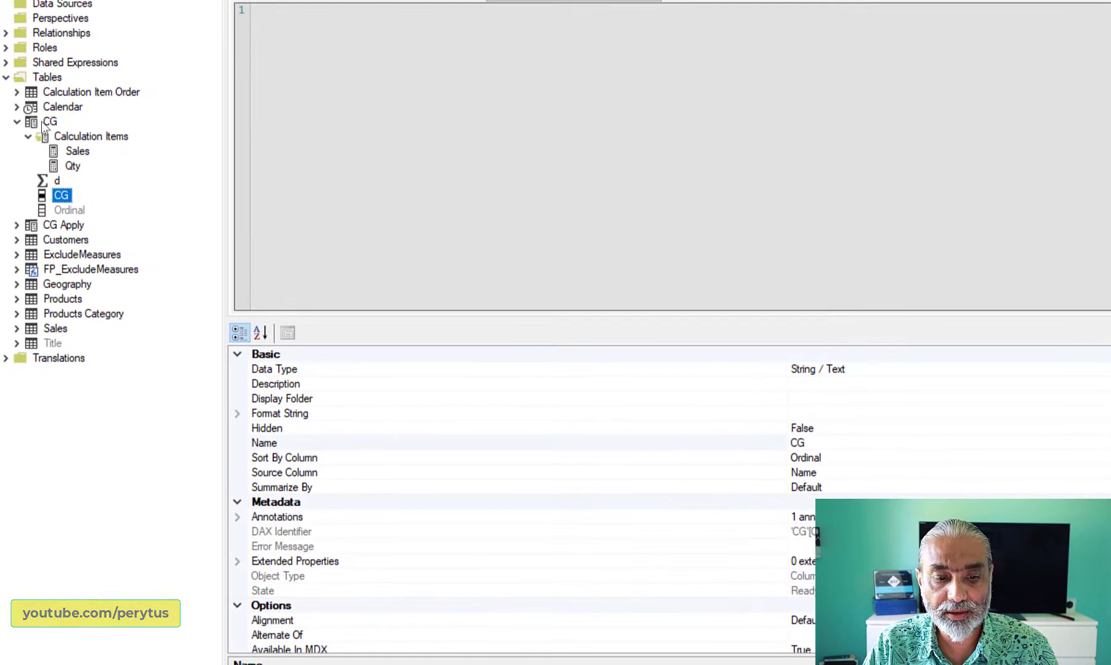
click(47, 122)
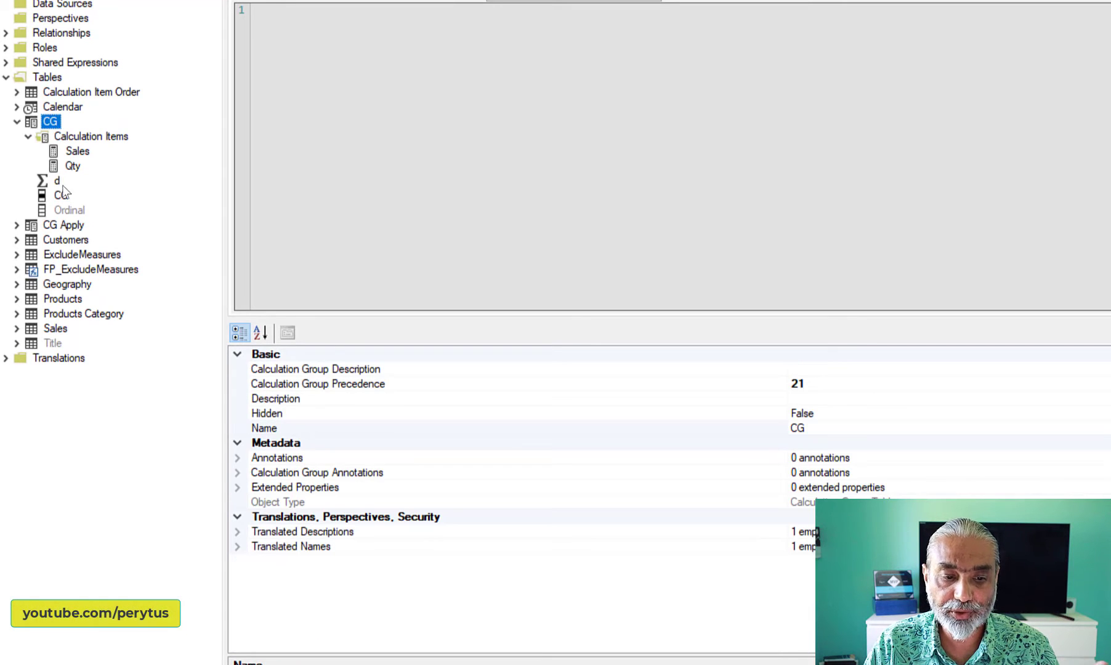
click(62, 193)
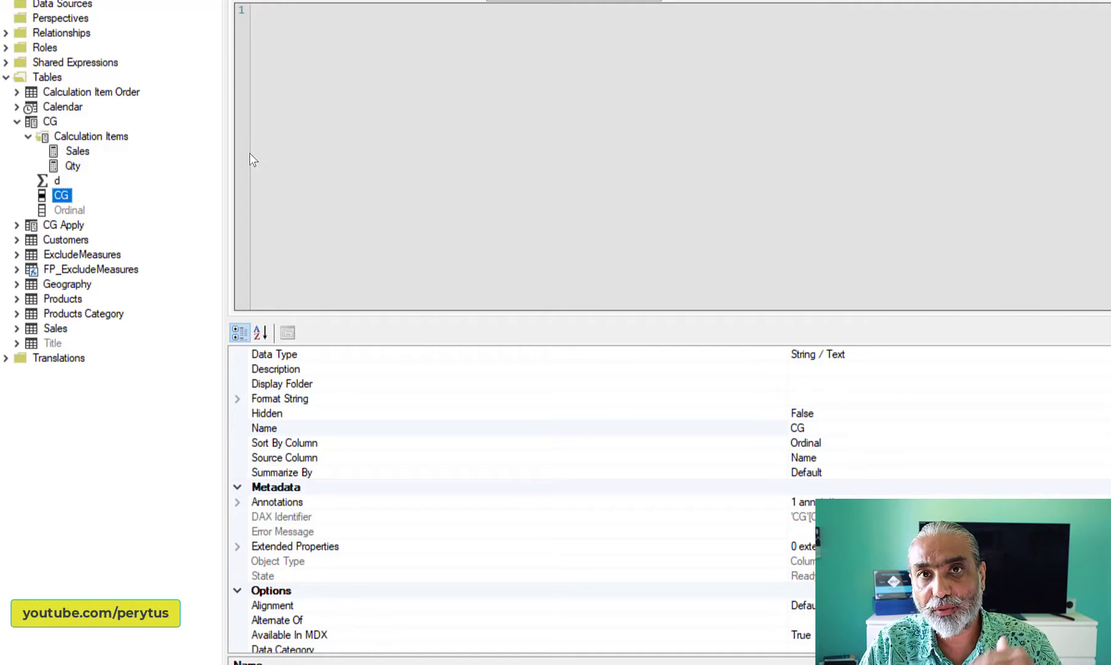
click(86, 153)
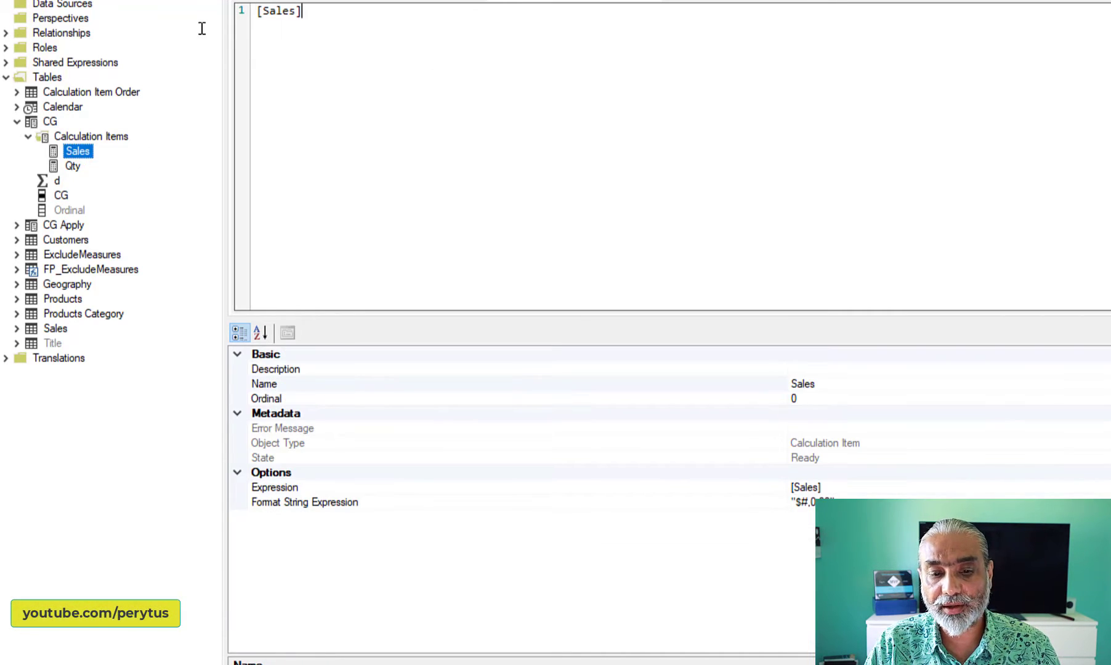
click(71, 165)
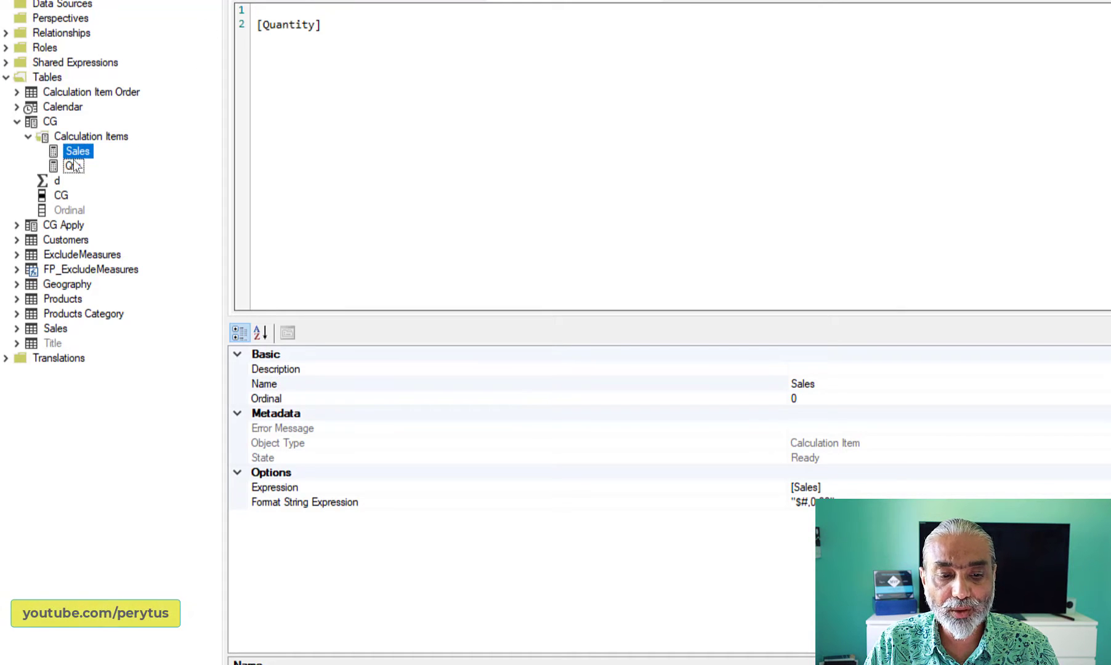
drag(357, 59, 255, 40)
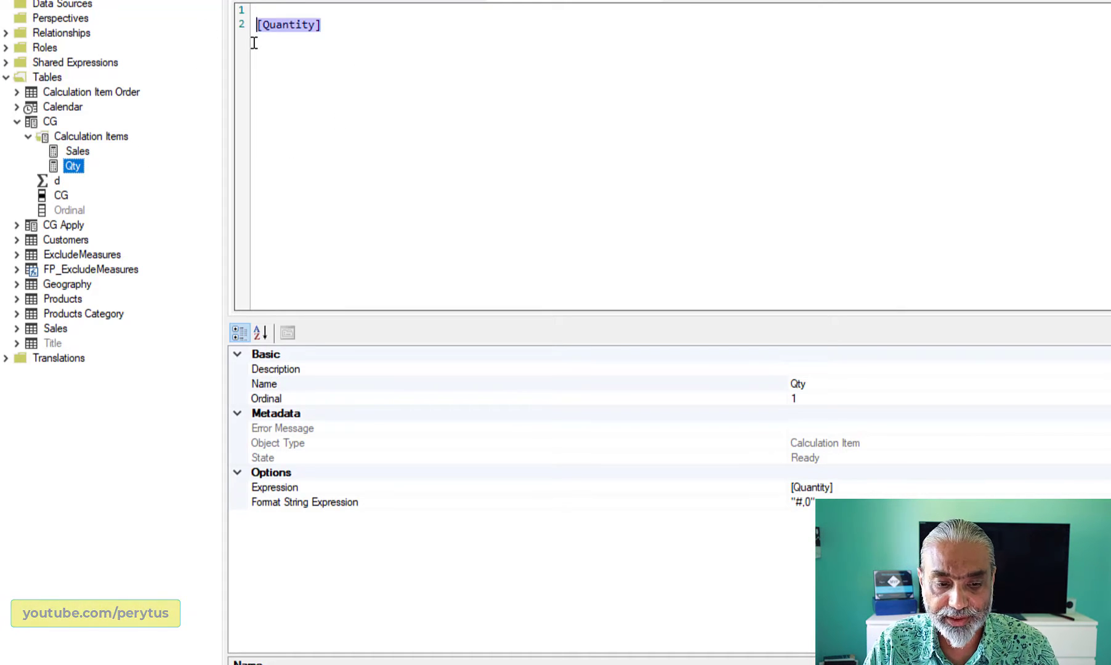
click(285, 399)
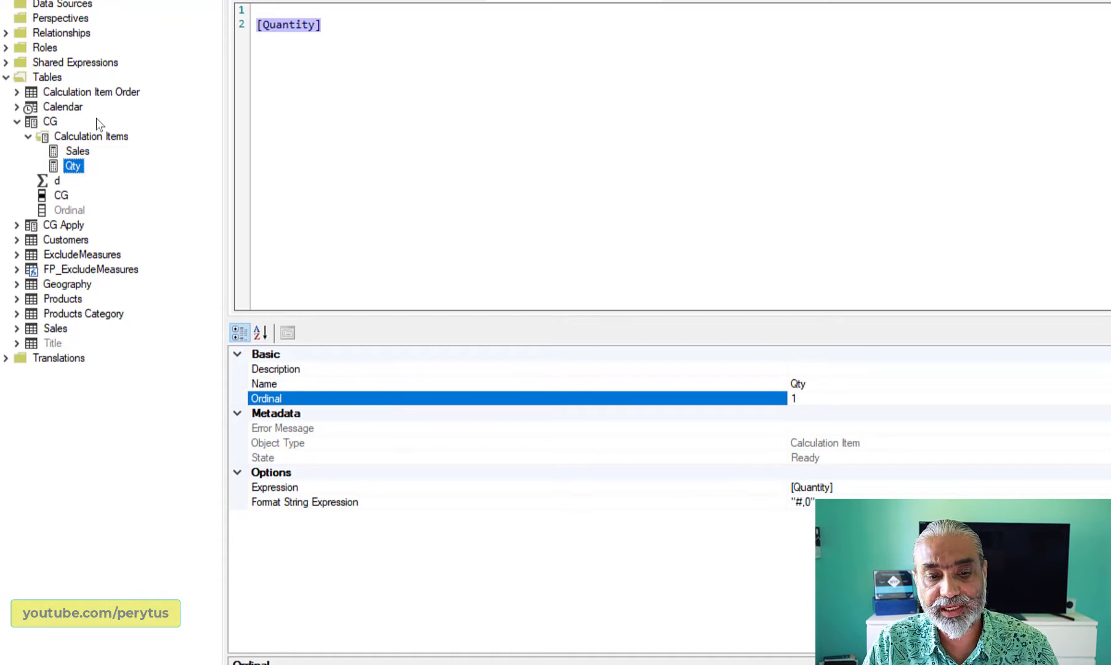
click(79, 153)
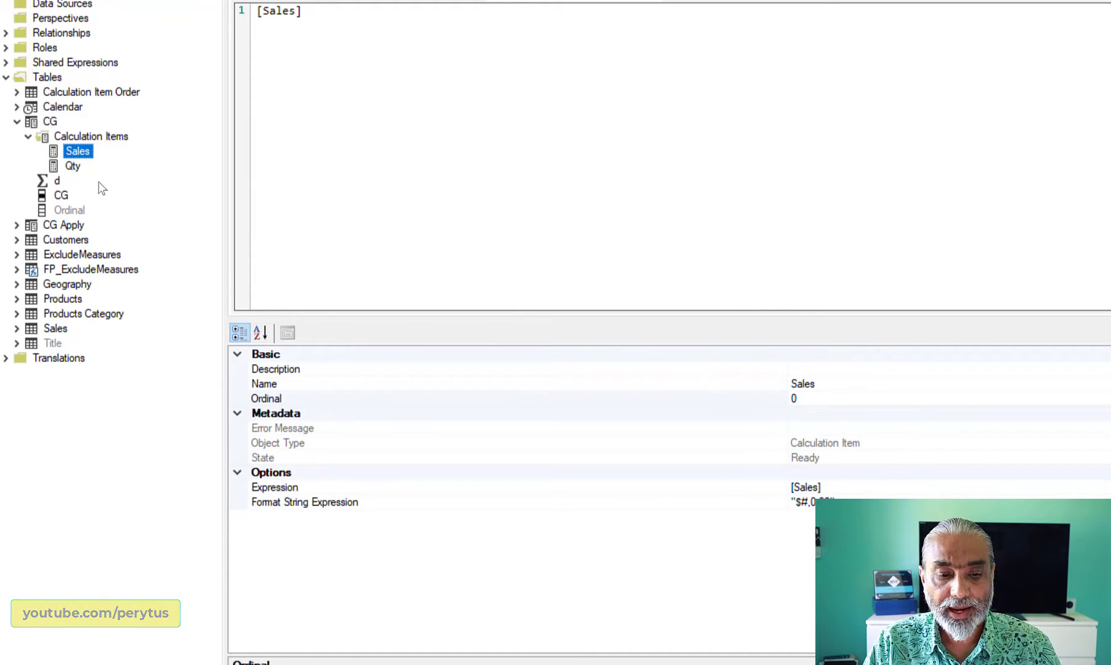
click(73, 167)
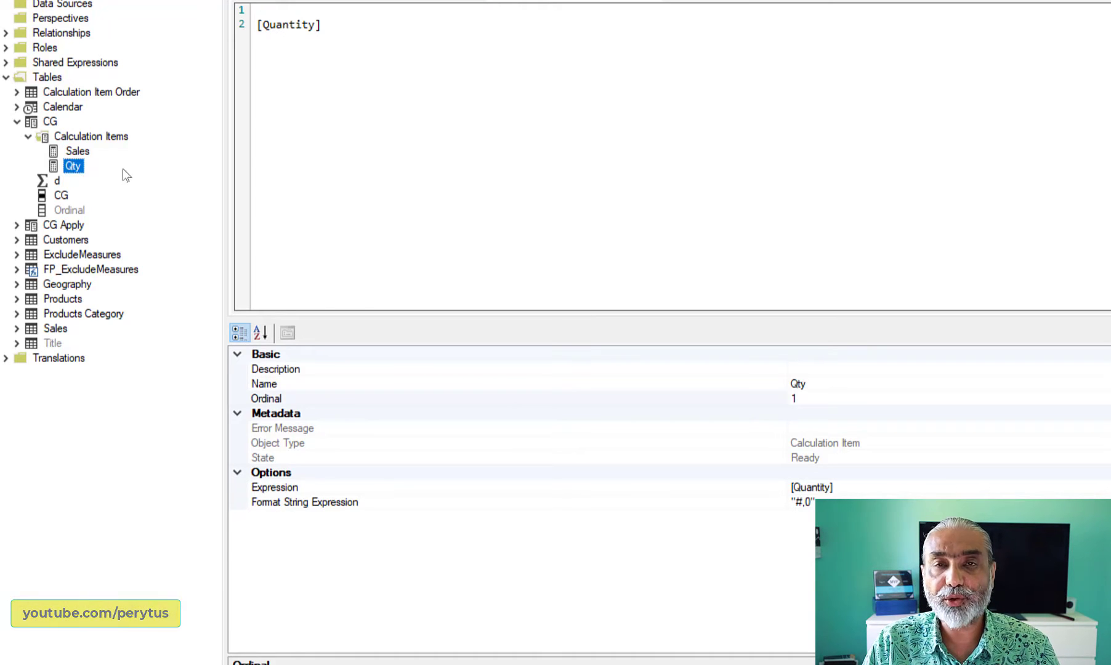
Step: Change the Qty calculation item's Ordinal to 0, then go back to Power BI Desktop
click(837, 398)
key(BackSpace)
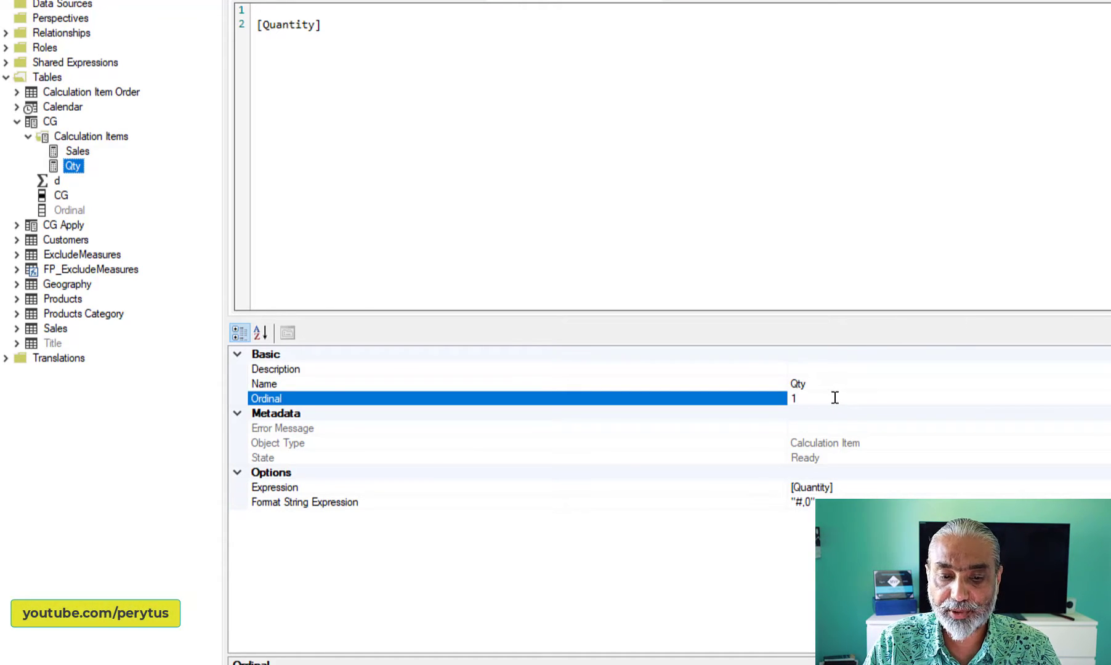
text(0)
key(Return)
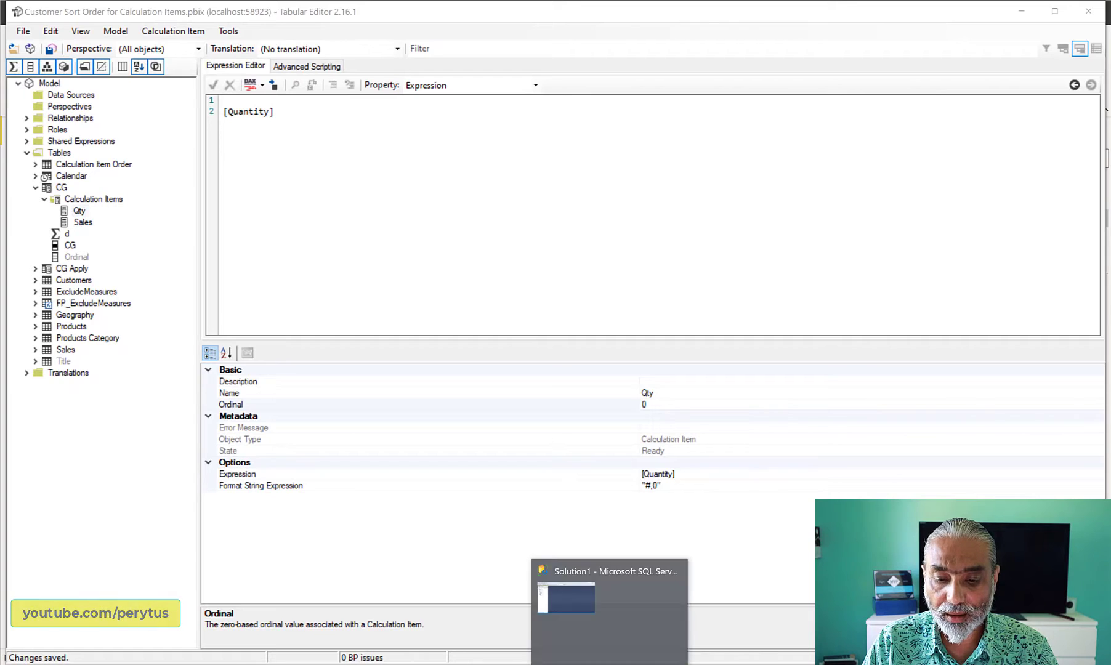
click(625, 659)
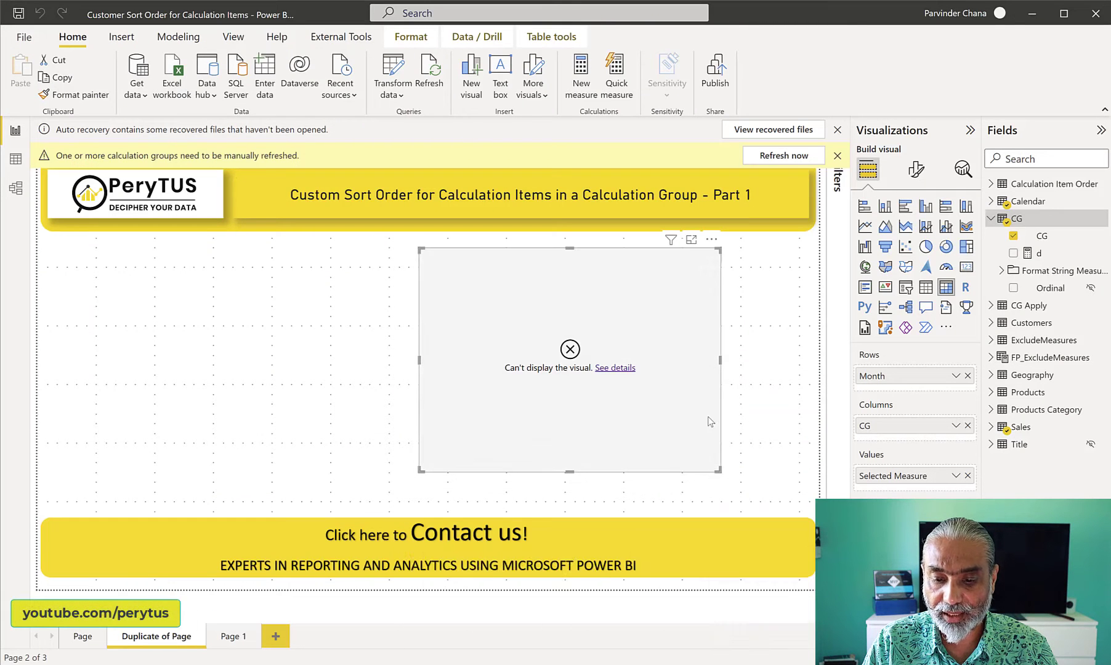
Step: Refresh the calculation groups so the matrix lists Qty before Sales
click(785, 155)
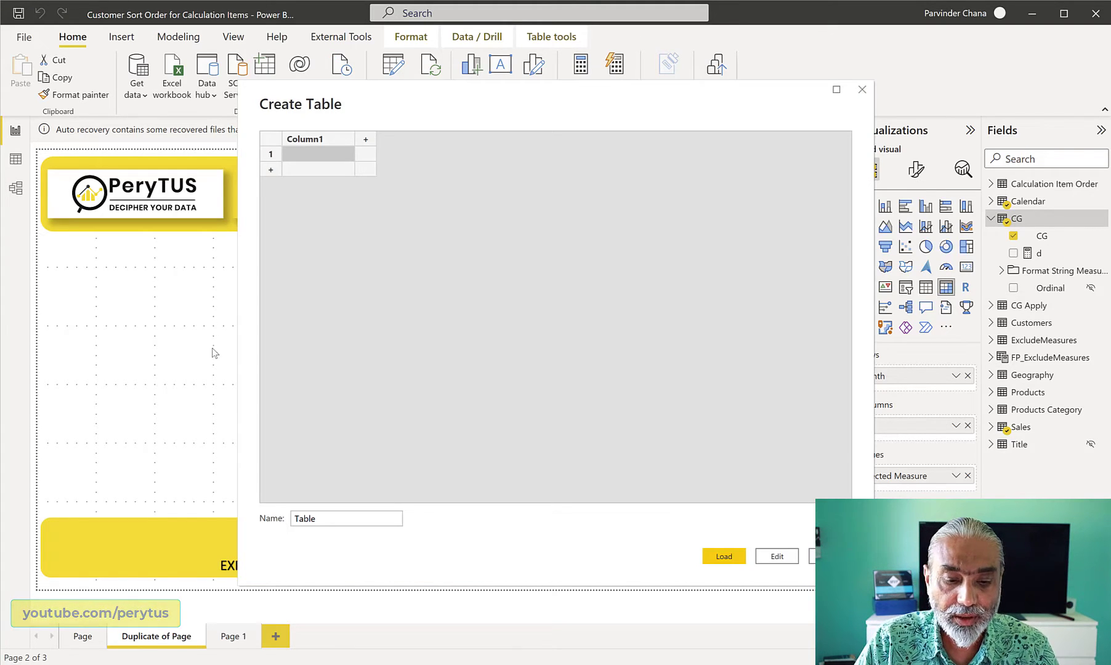
Step: Name the new table CG Sort with columns CG Item and CG Sort
double_click(322, 515)
text(CG Sort)
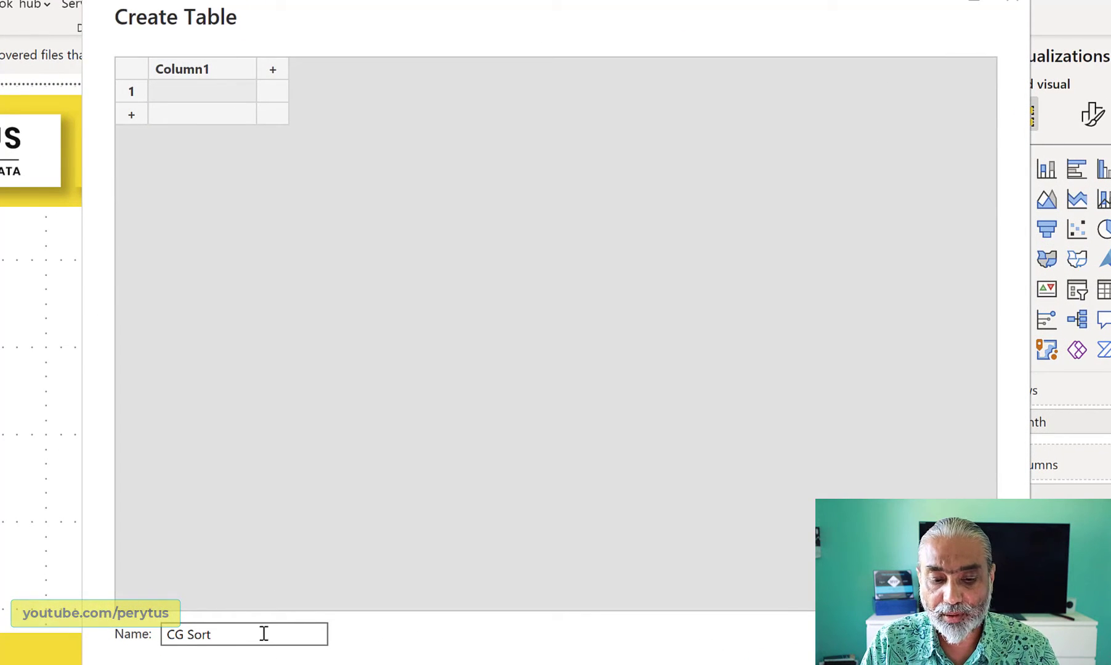
click(209, 72)
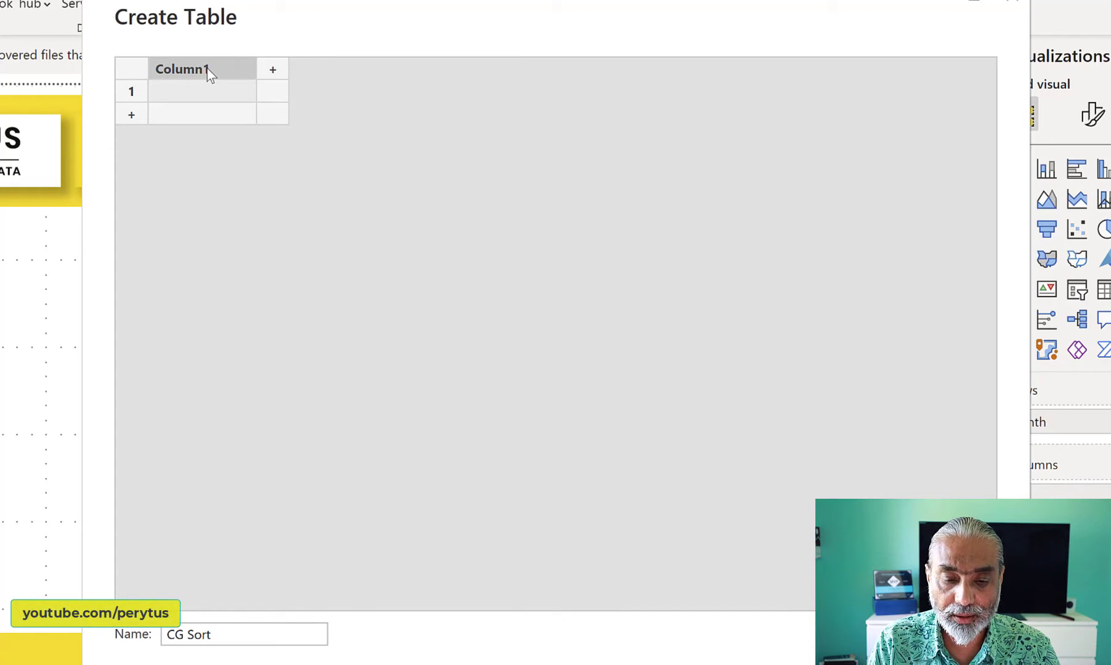
text(CG)
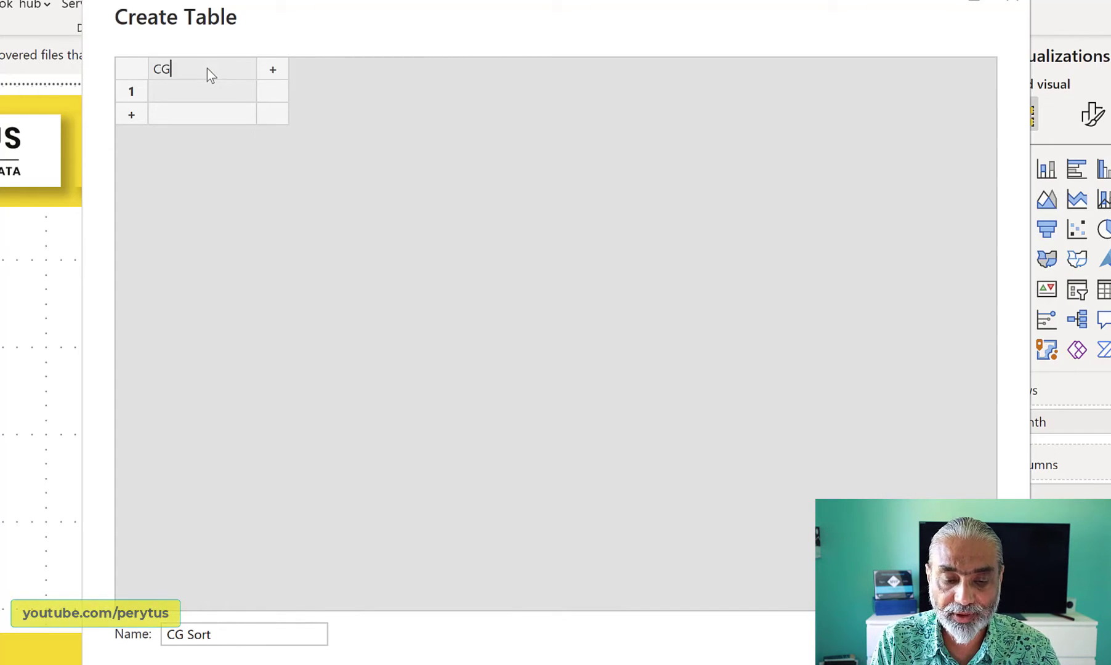
text( Item)
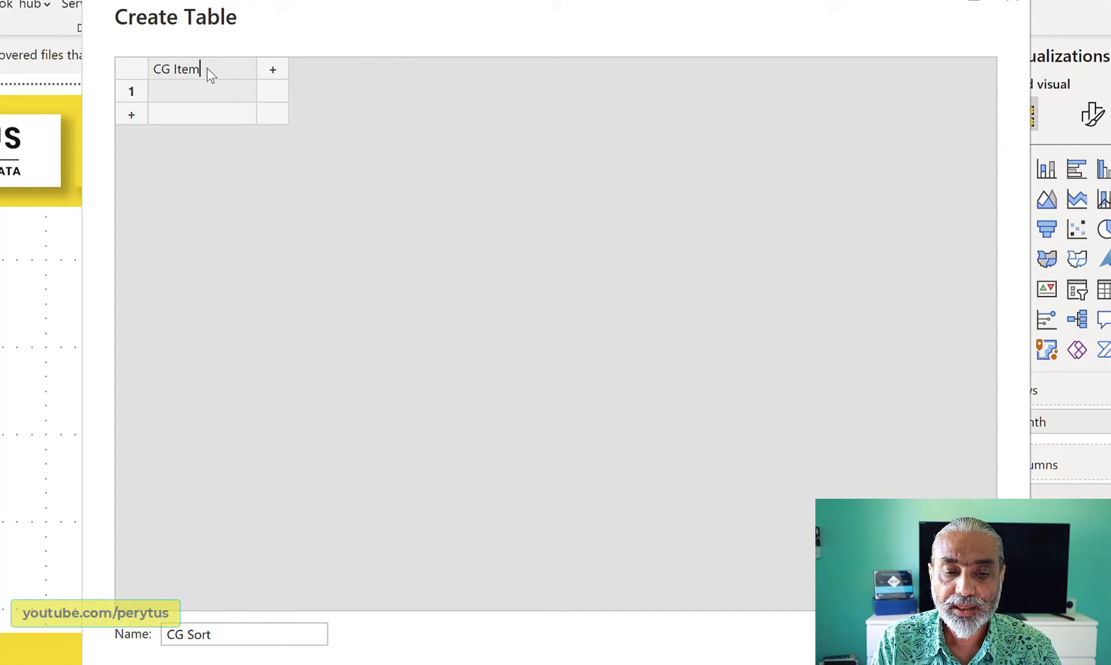
key(Tab)
text(Sort)
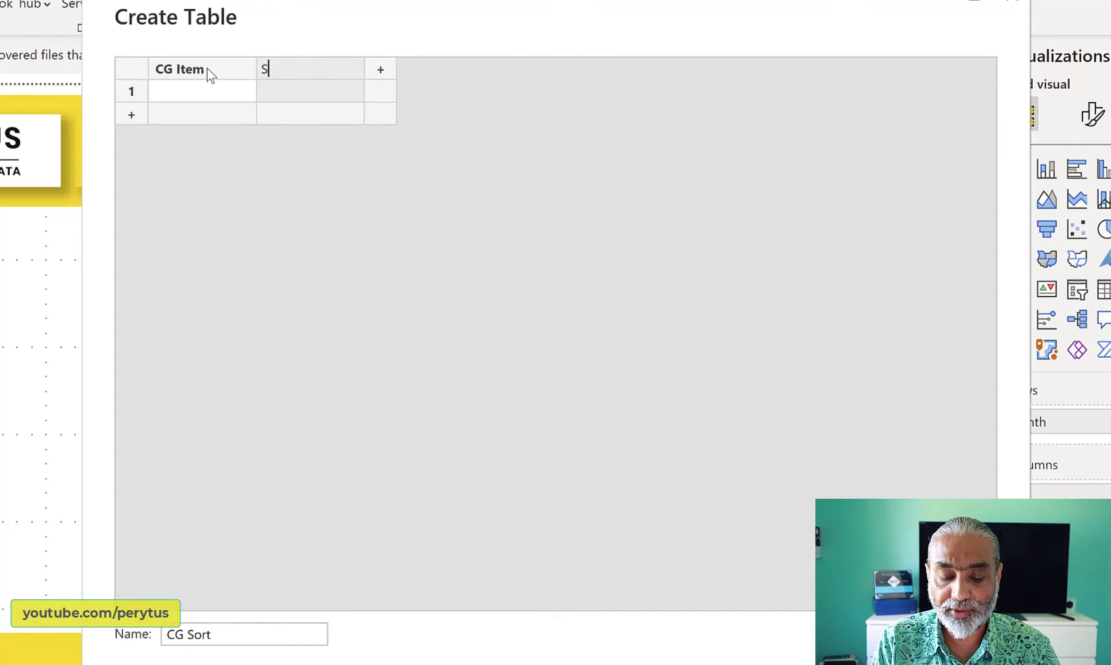
key(BackSpace)
key(BackSpace)
key(BackSpace)
key(BackSpace)
text(CG Sort)
key(BackSpace)
key(BackSpace)
key(BackSpace)
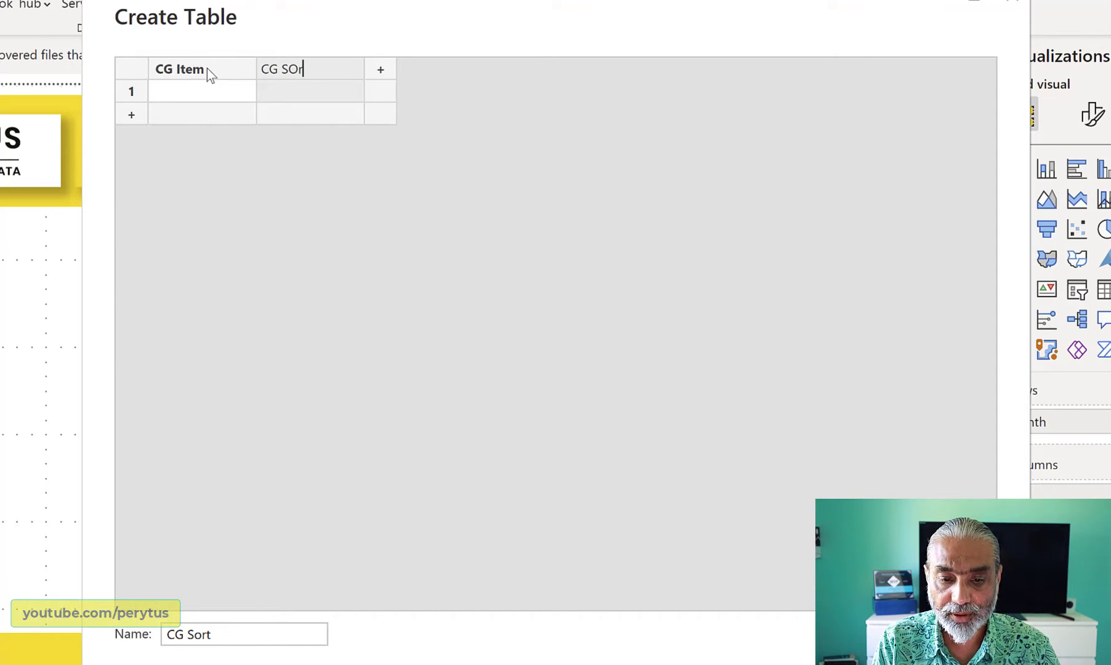
text(ort)
key(Return)
Step: Enter the rows Sales with CG Sort 1 and Qty with CG Sort 2
key(Left)
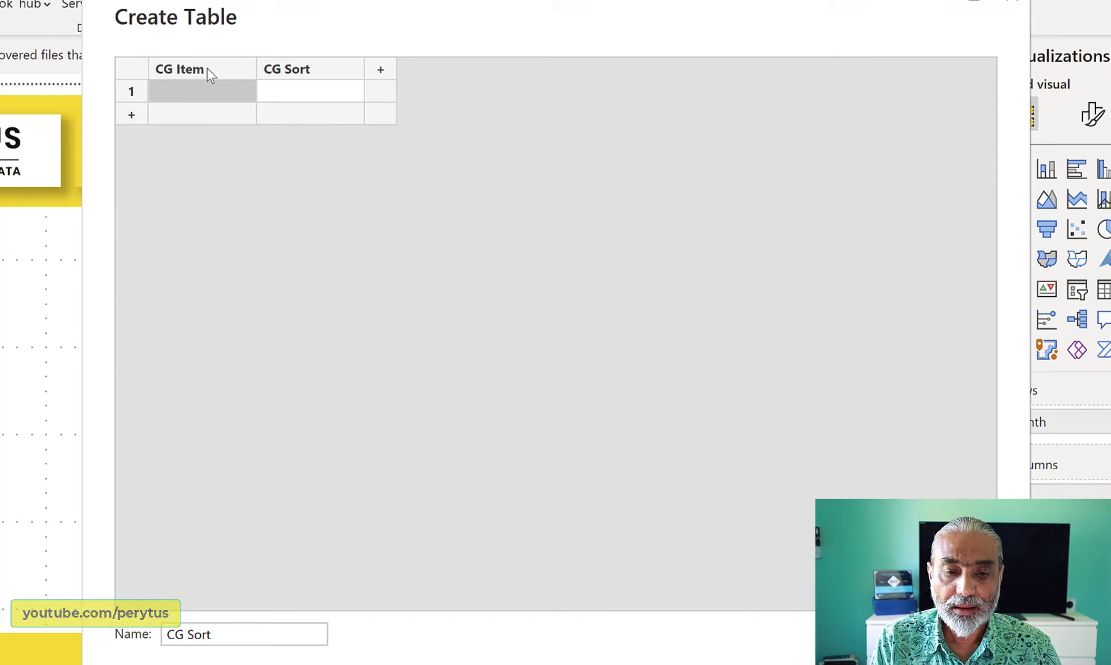
text(Sa)
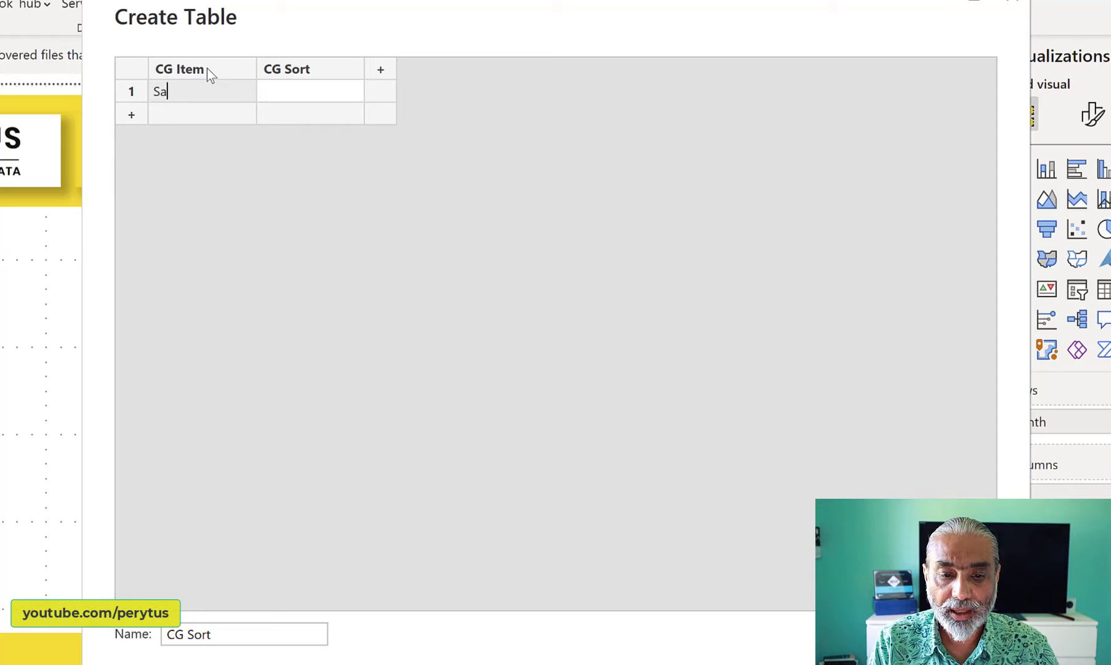
text(les)
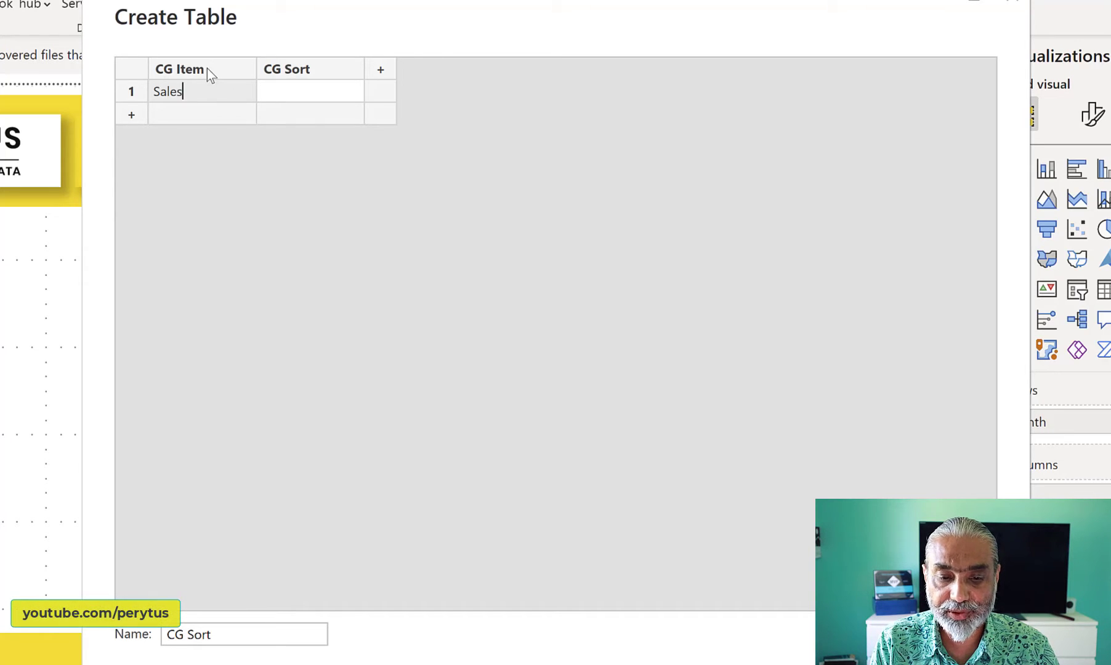
key(Return)
text(Qty)
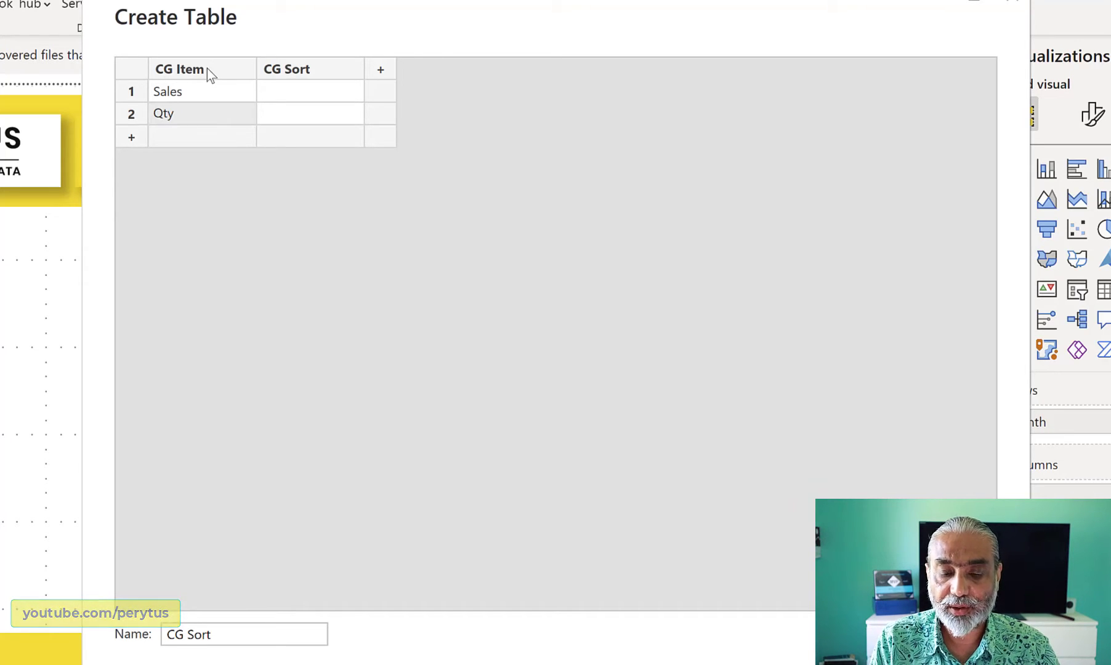
key(Up)
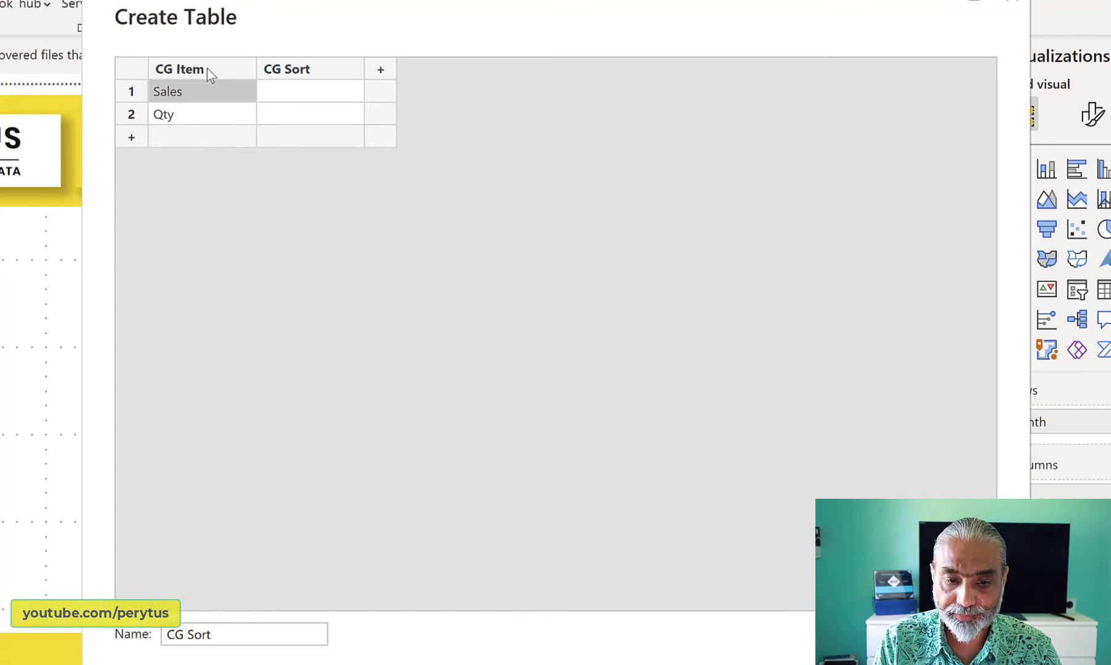
key(Right)
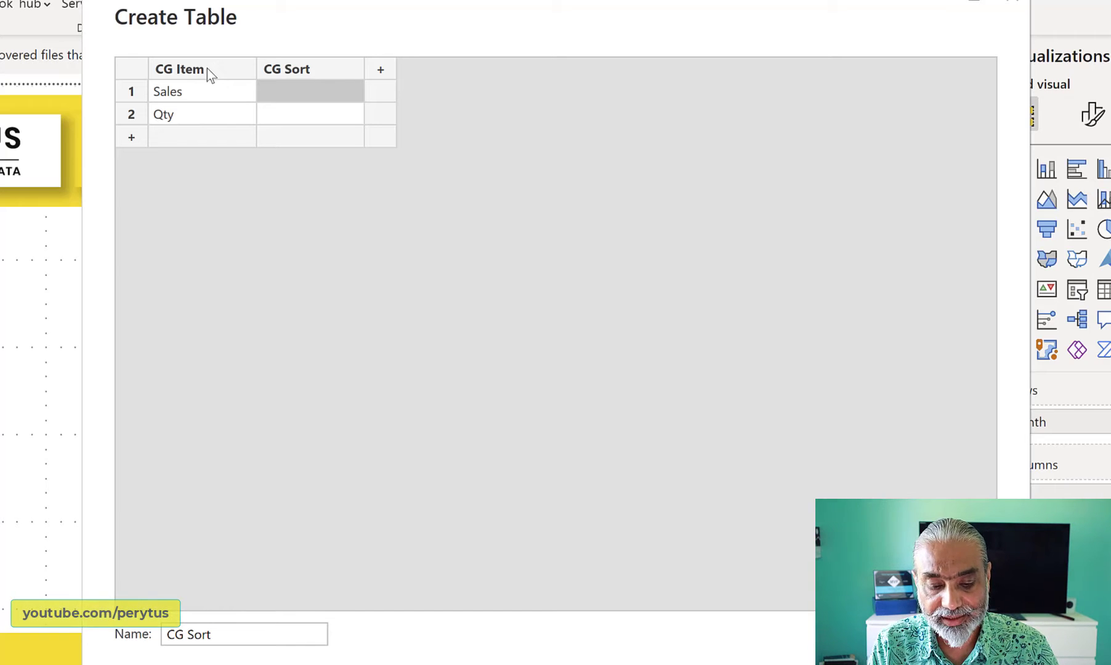
text(1)
text(2)
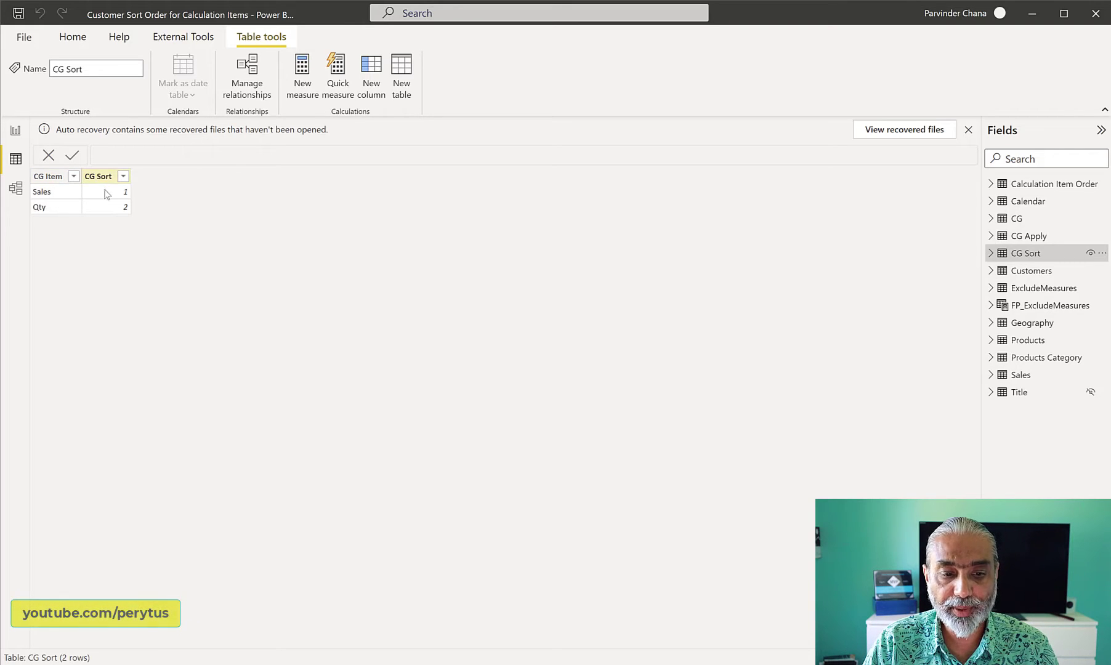
click(16, 131)
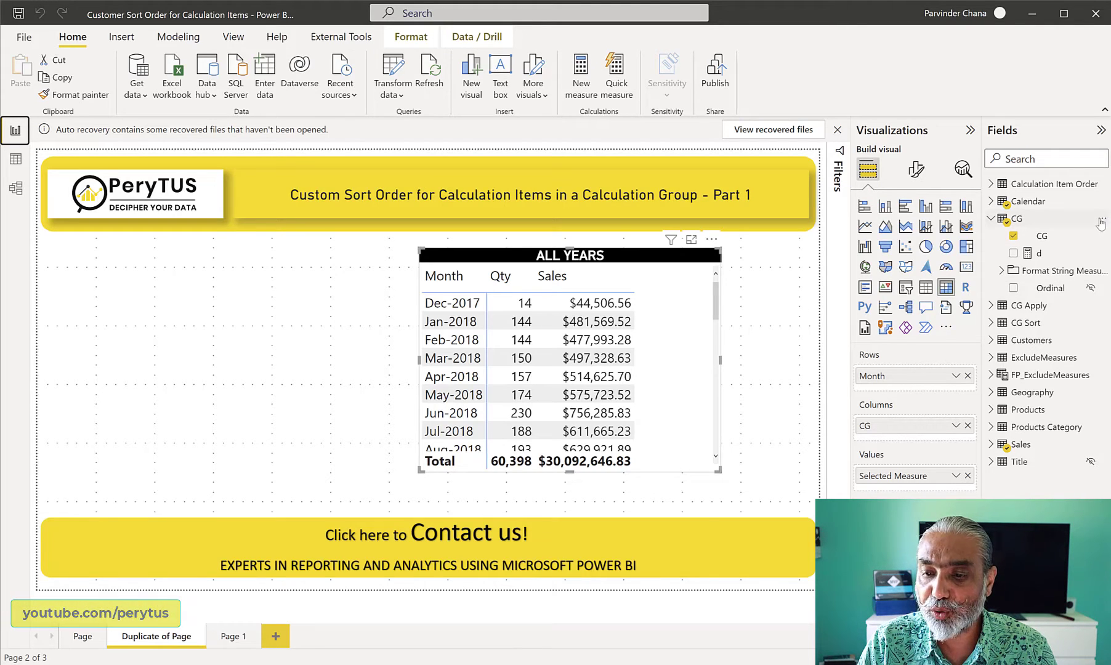
Step: Start a CG Sort calculated column in CG declaring VAR __calculationItem = CG[CG], followed by RETURN
click(1101, 220)
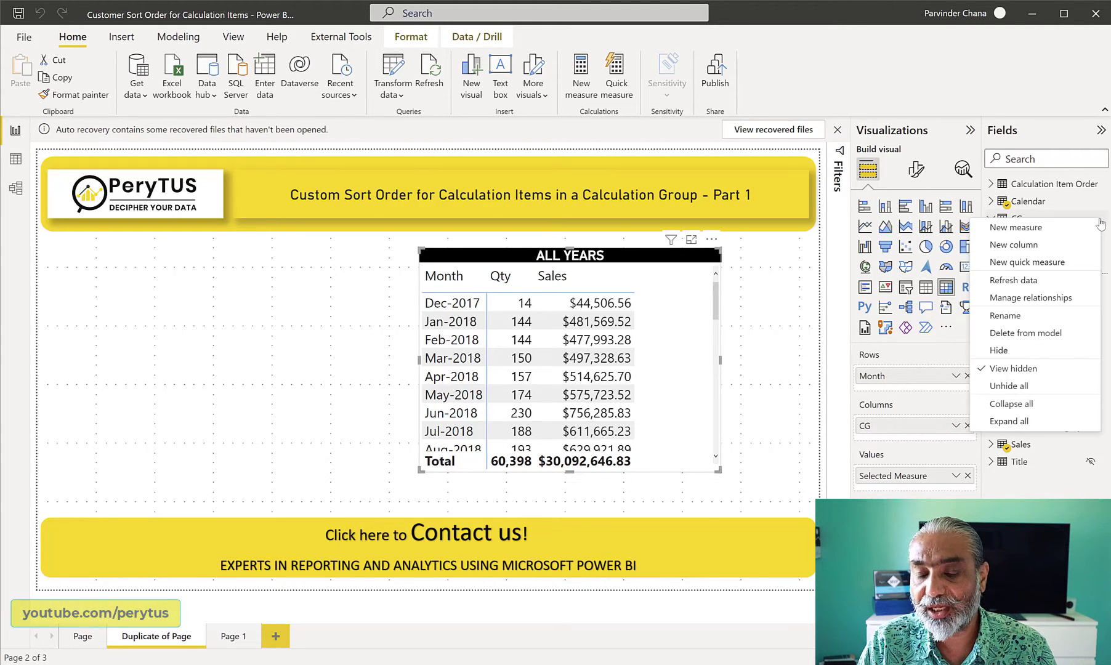
click(1040, 246)
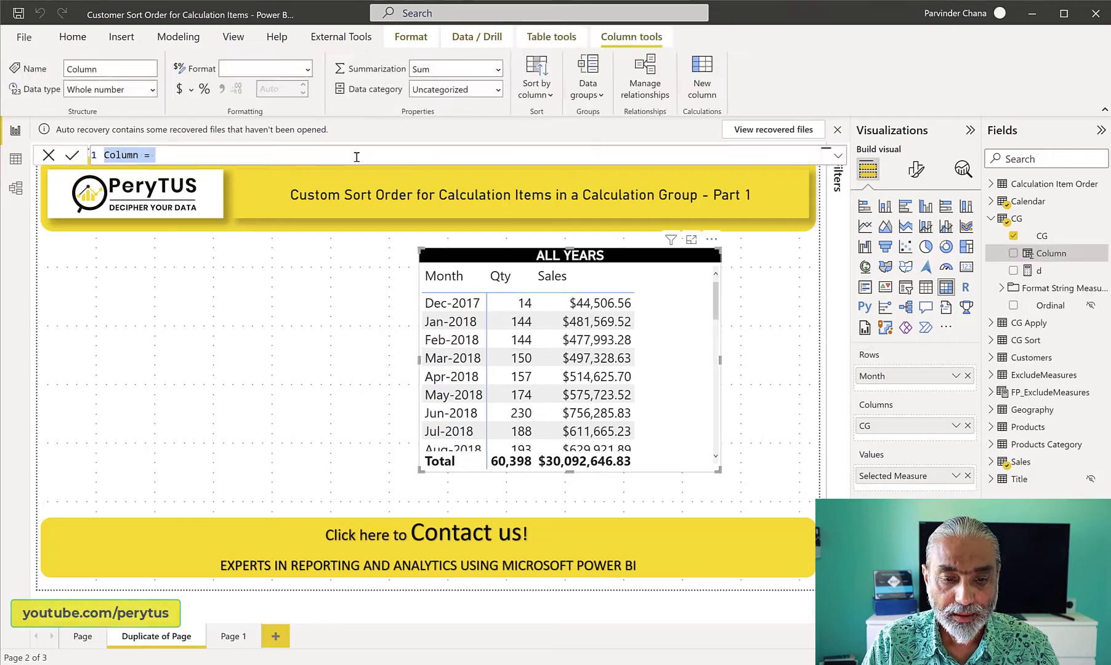
text(CG Sort =)
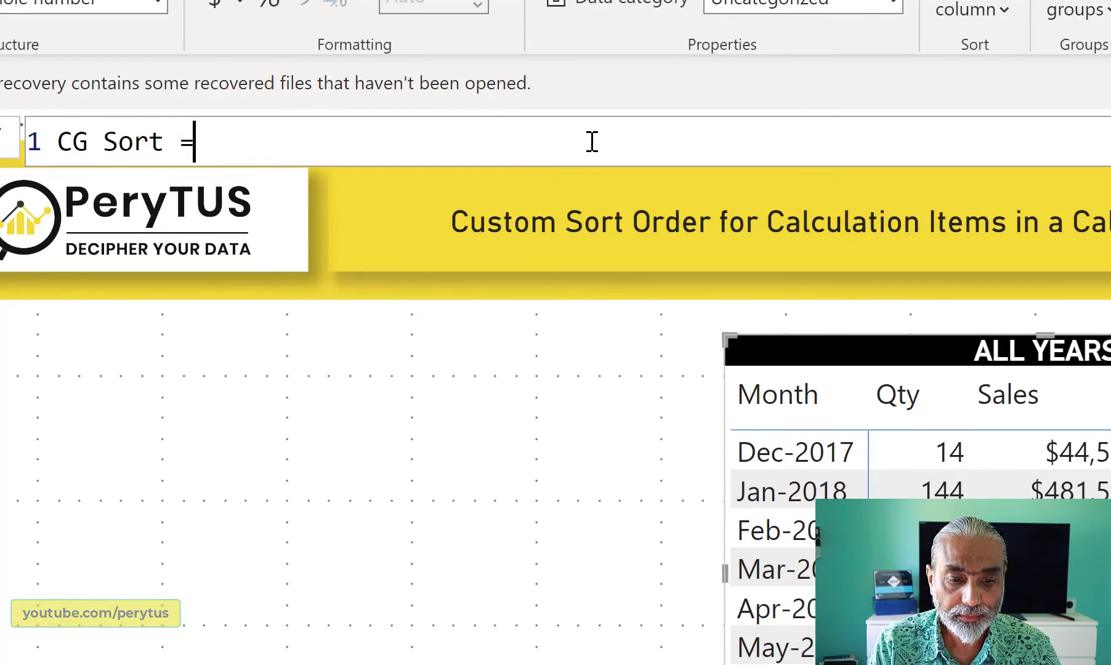
key(shift+Return)
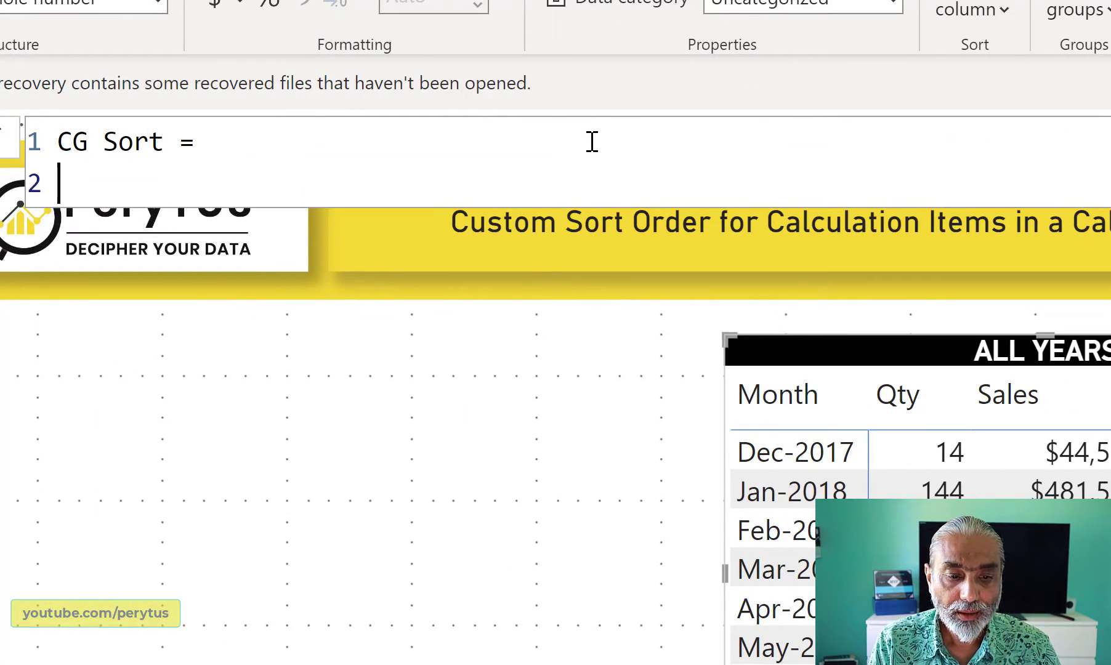
text(VAR __)
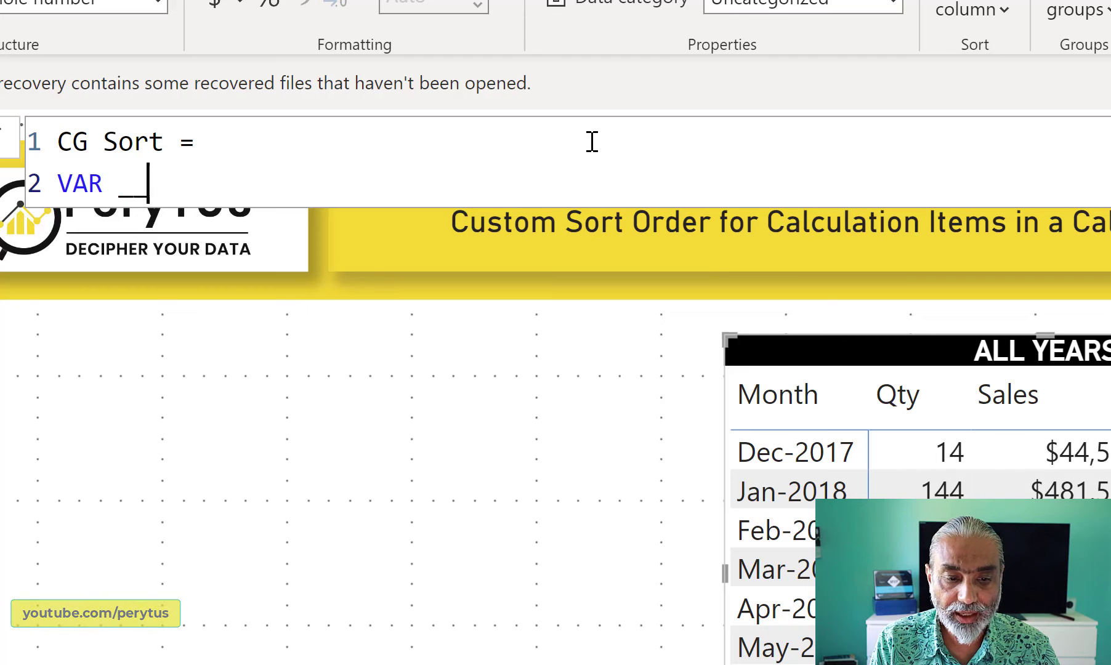
text(c)
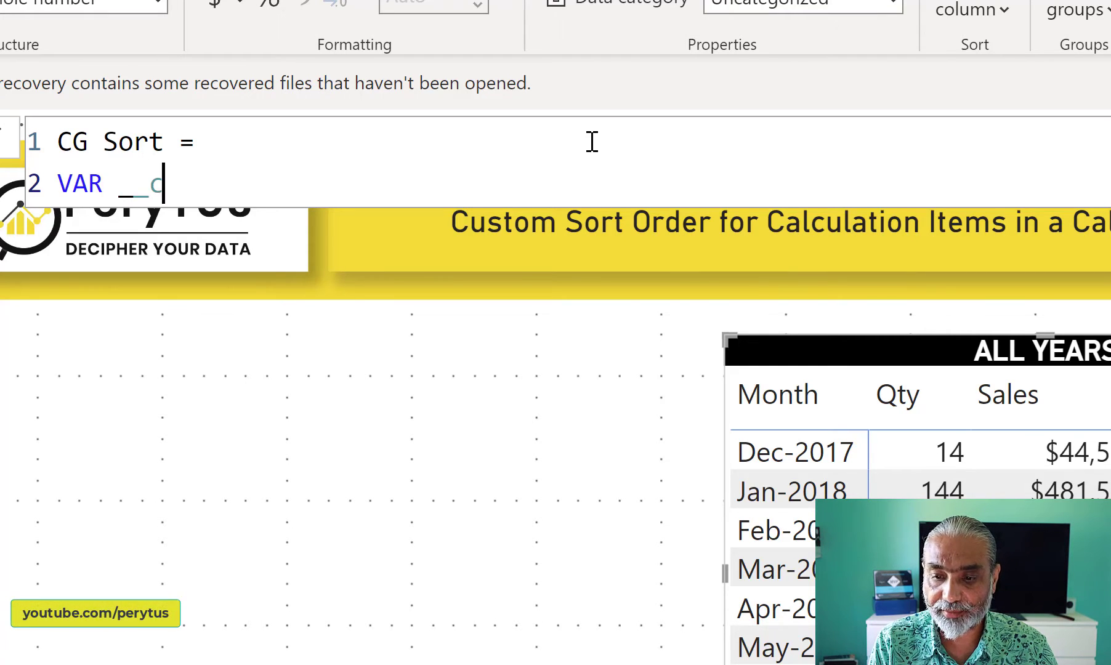
text(alculat)
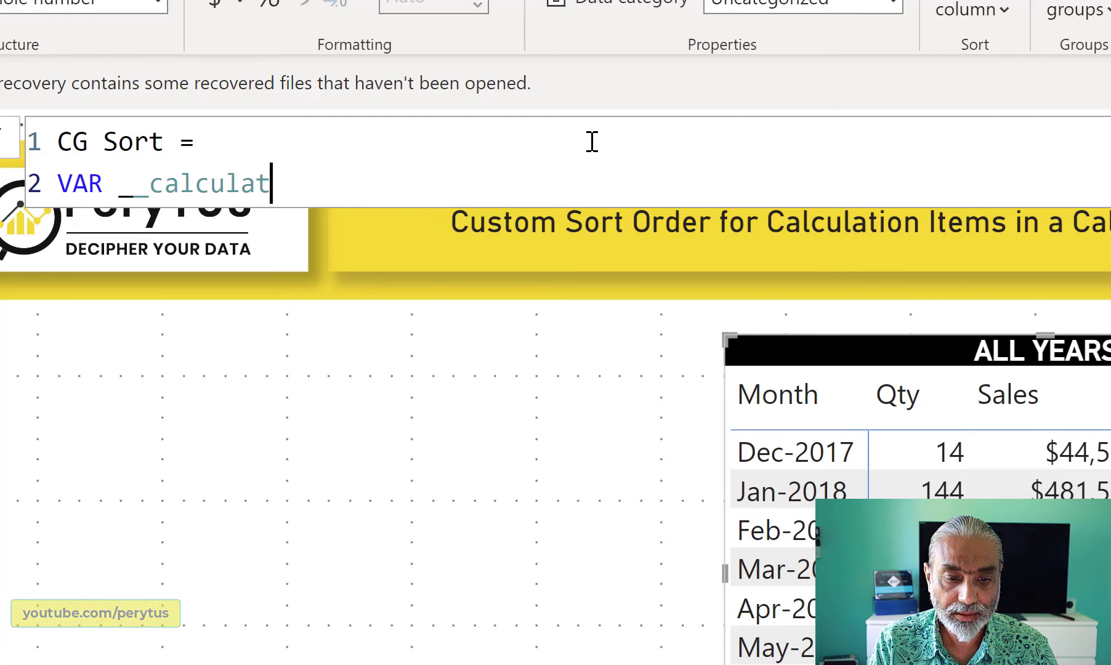
text(ionItem =)
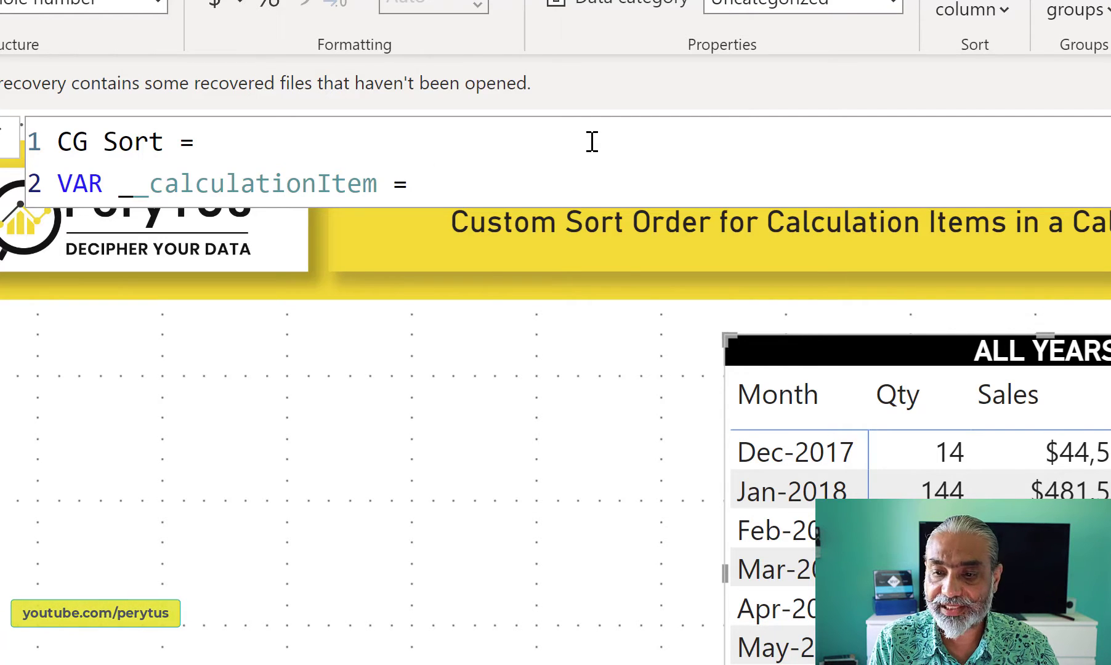
text( CG[)
key(Tab)
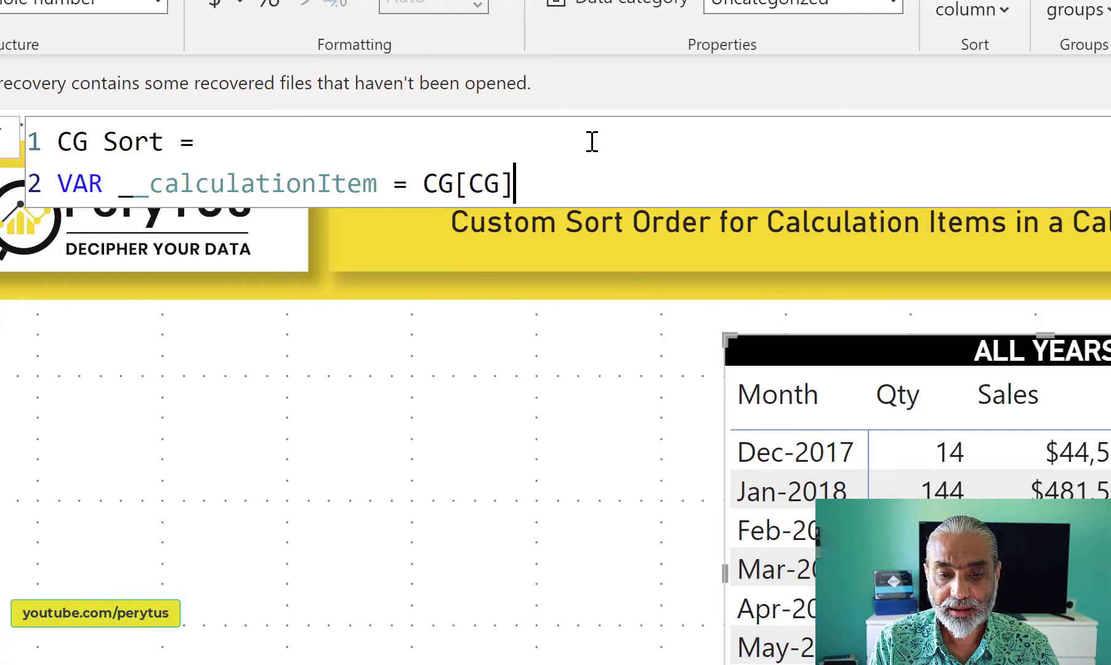
drag(424, 184, 500, 184)
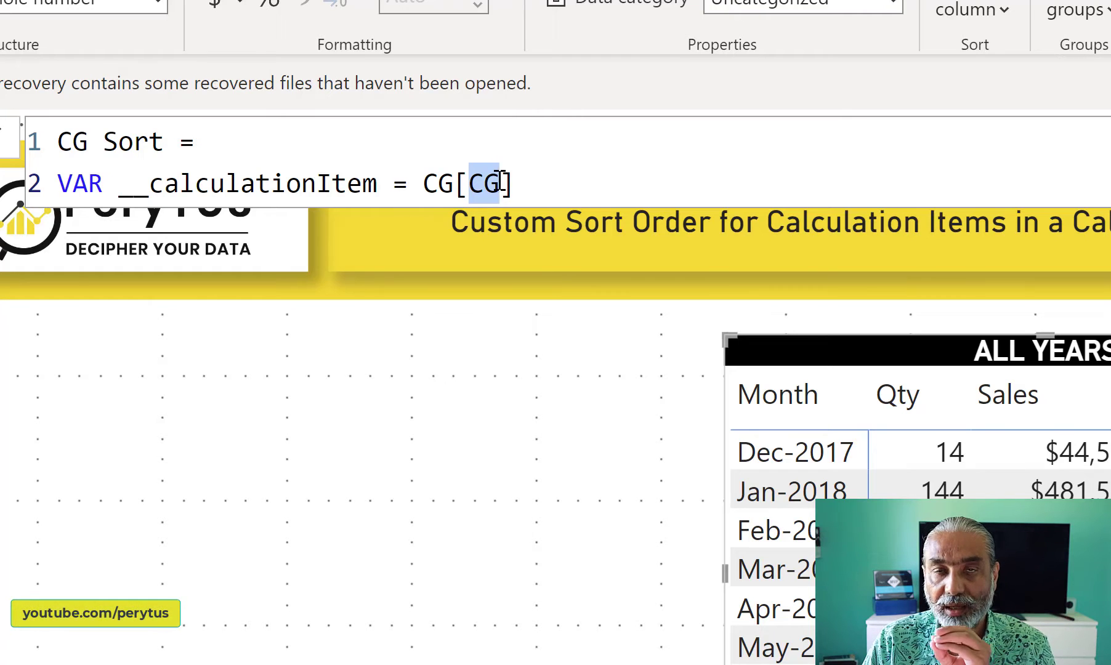
click(558, 186)
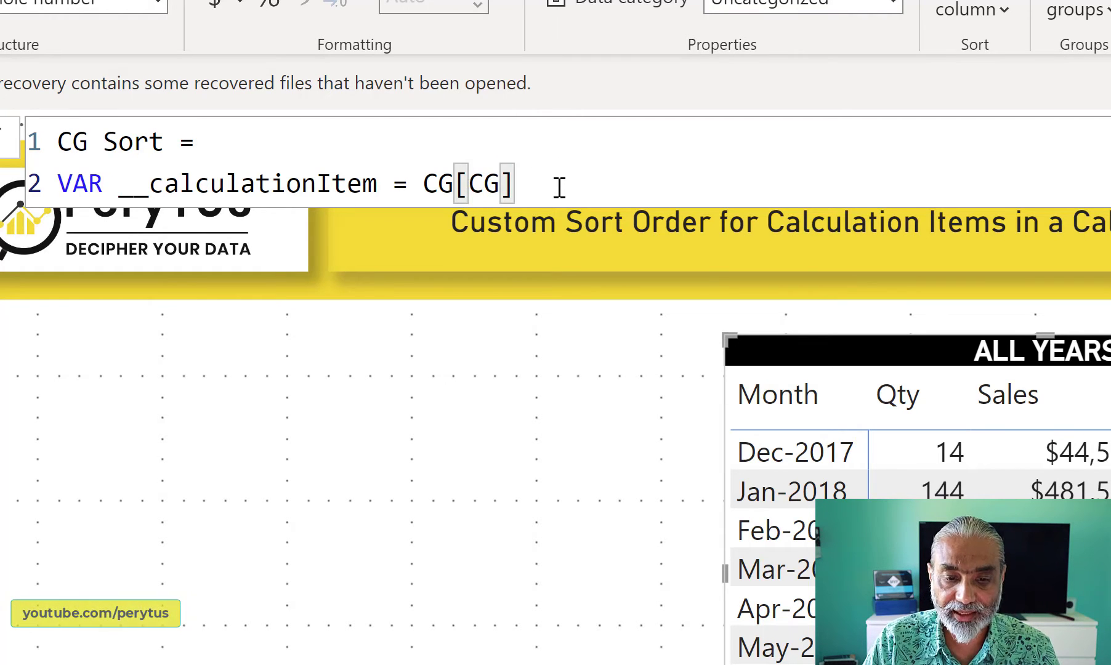
key(Return)
text(RETURN)
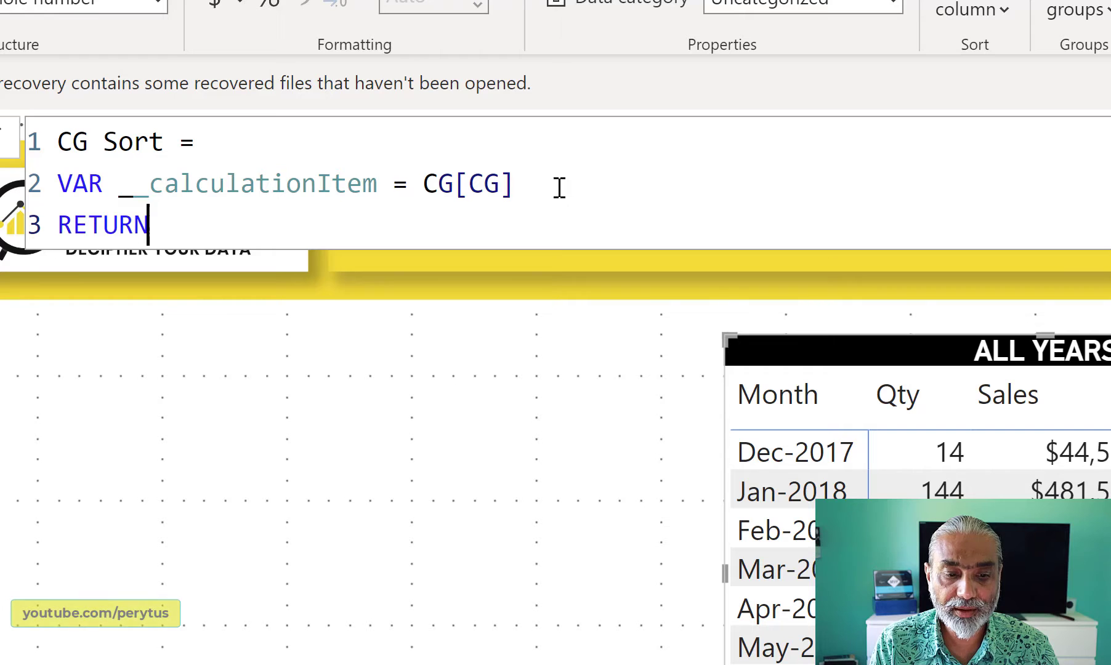
key(Return)
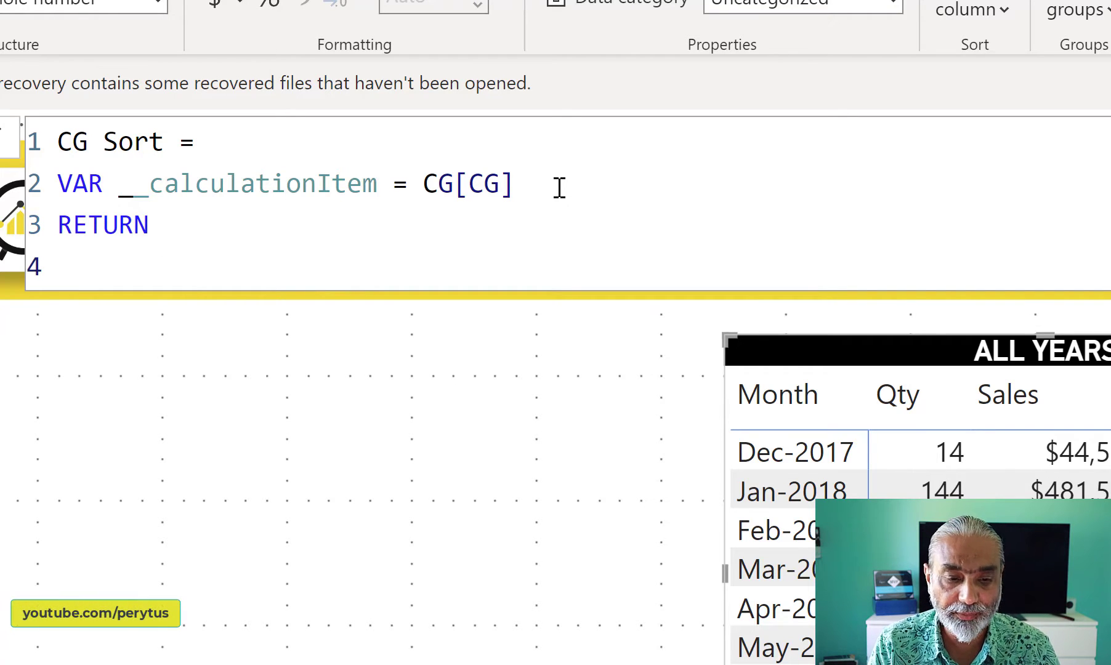
Step: Return CALCULATE(MAX('CG Sort'[CG Sort]), 'CG Sort'[CG Item] = __calculationItem) and commit the column
text(CALCULATE ()
key(Return)
text(M)
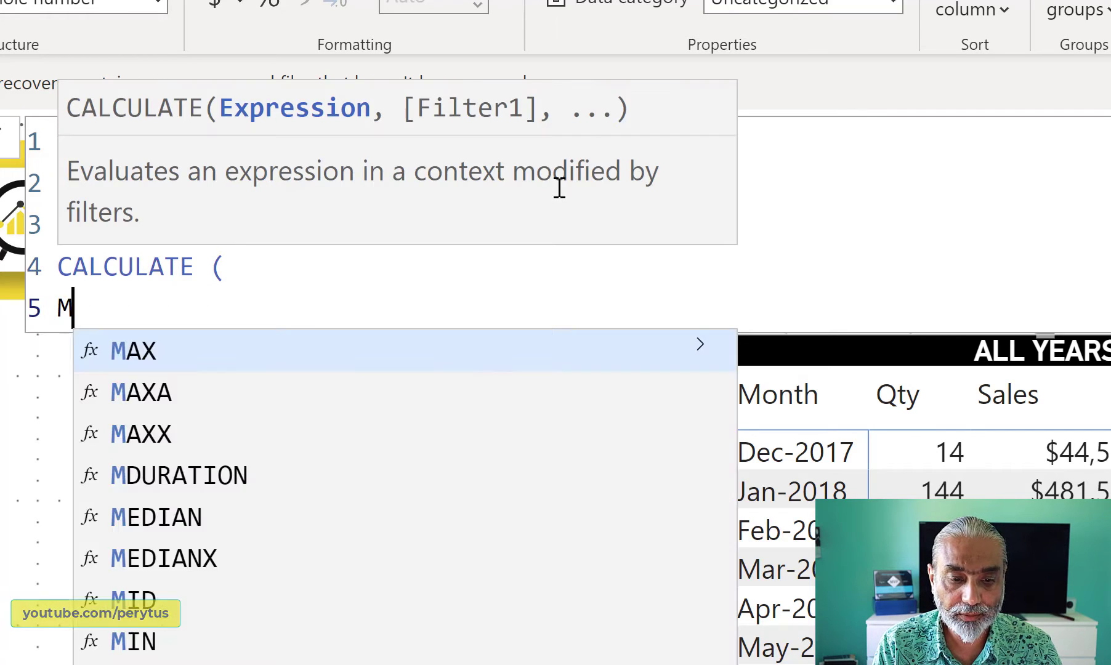
key(BackSpace)
key(Tab)
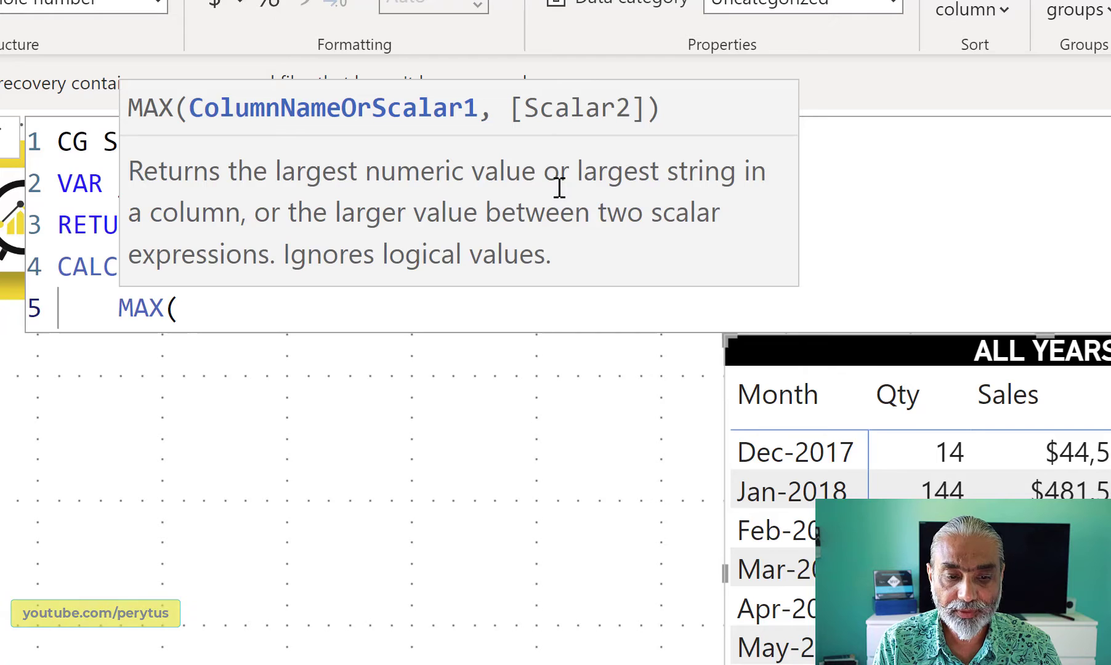
text(C)
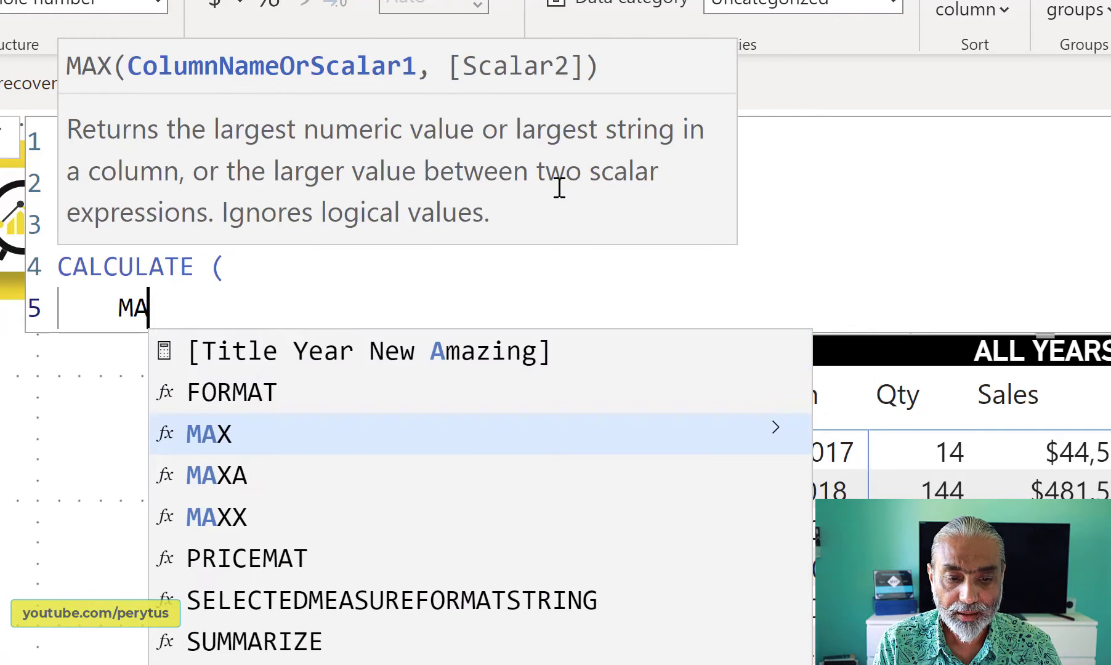
key(BackSpace)
text(X ( CG)
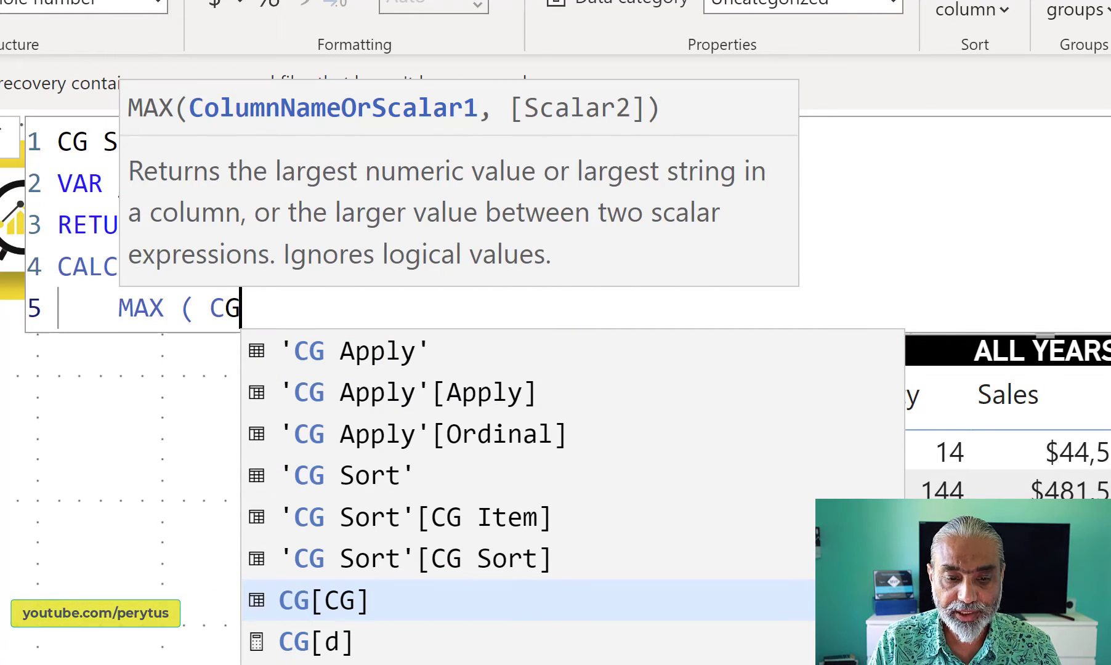
click(525, 572)
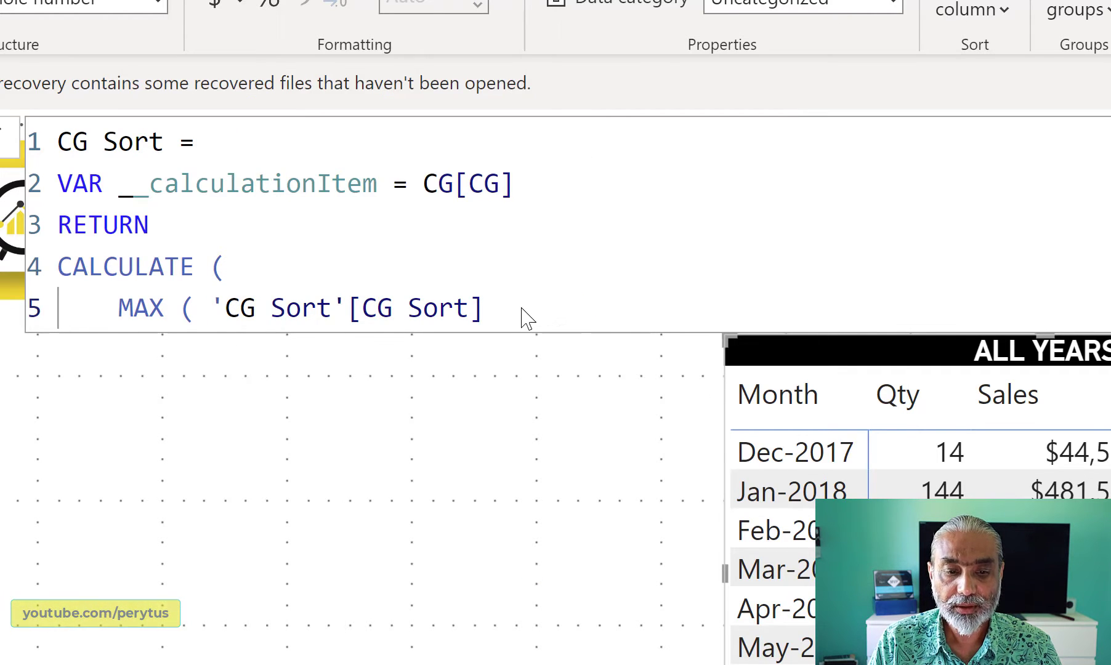
text(),)
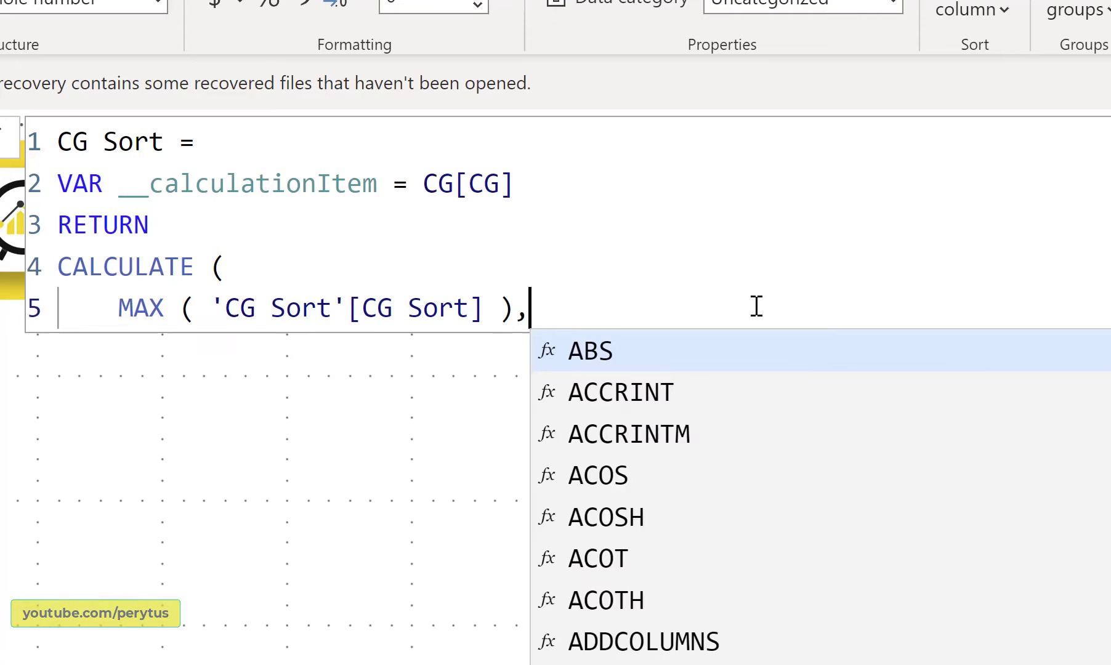
key(shift+Return)
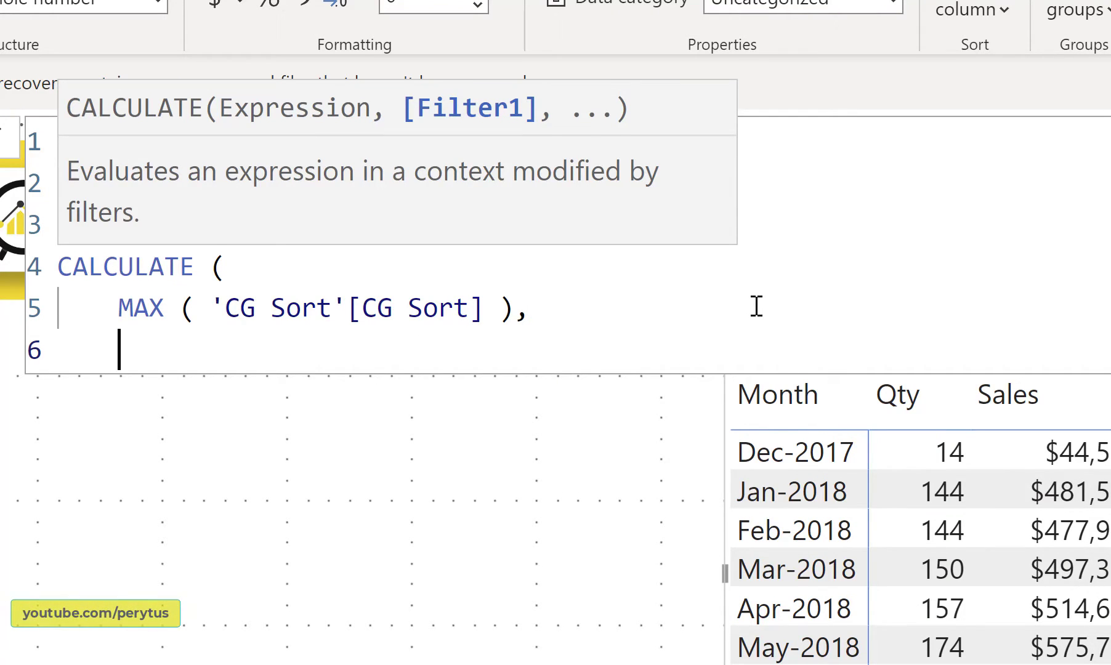
text(CG)
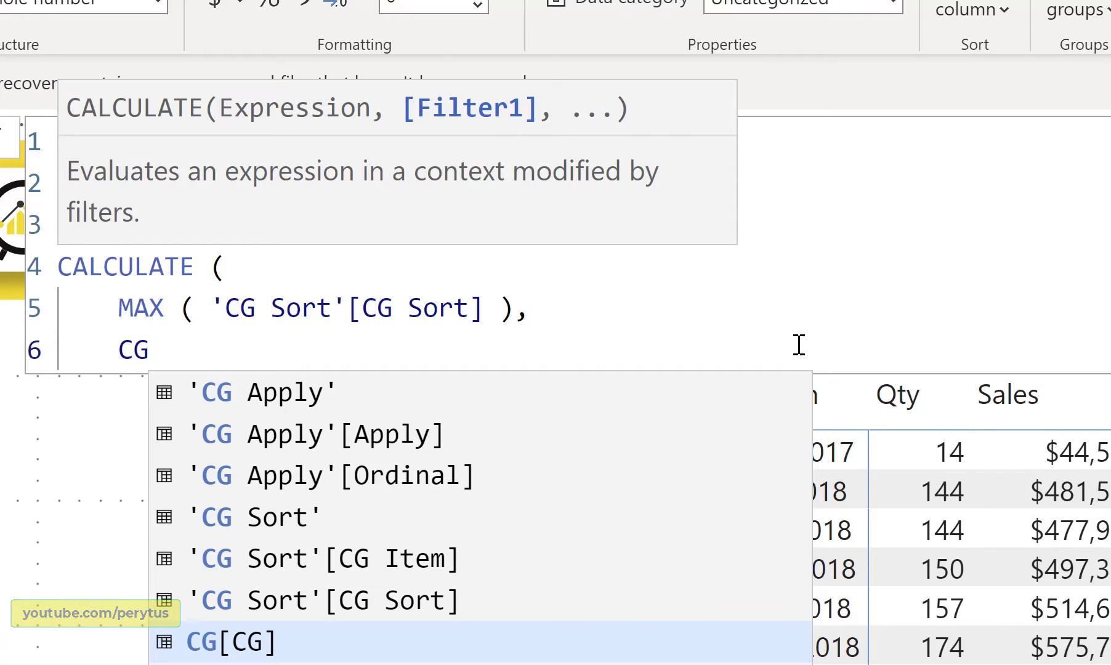
click(412, 561)
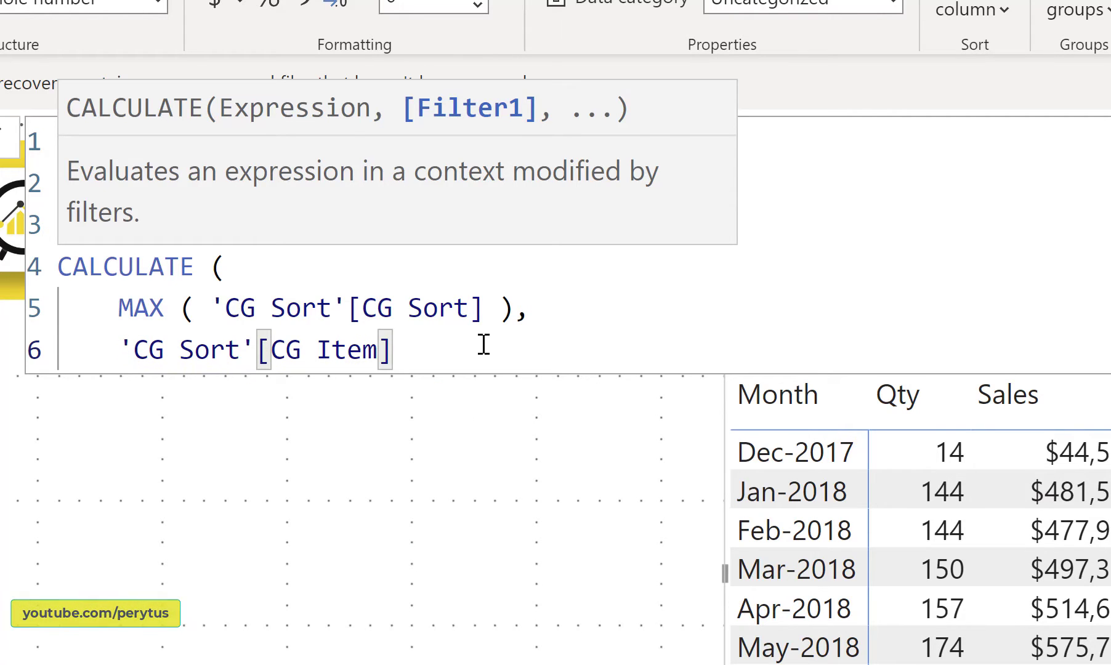
text(= )
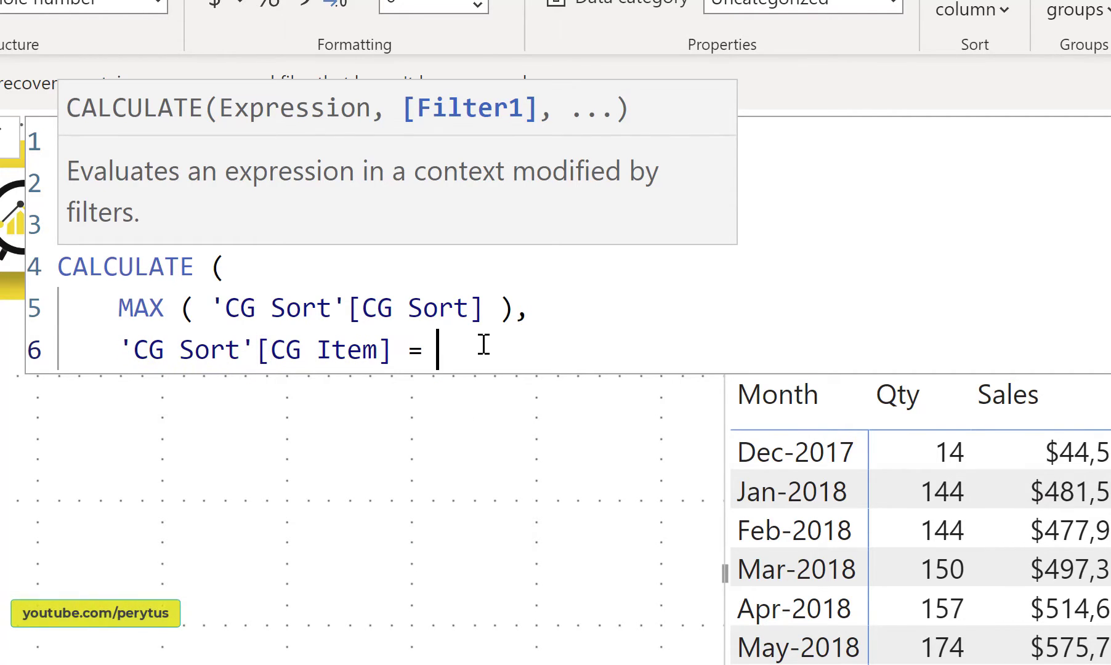
text(__)
click(603, 401)
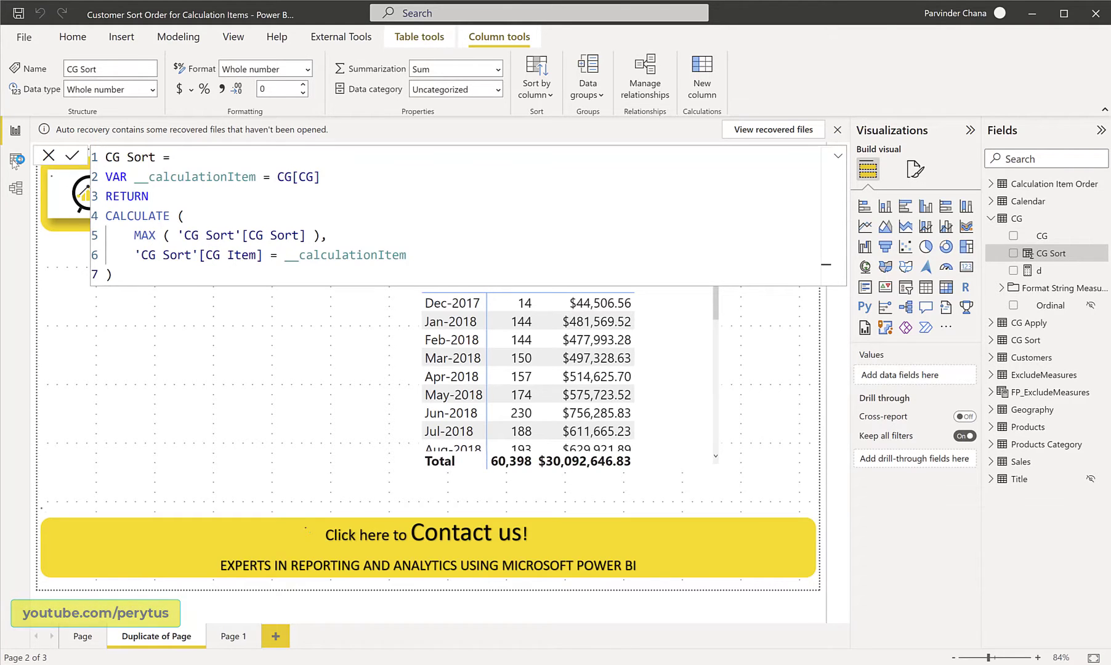
click(16, 162)
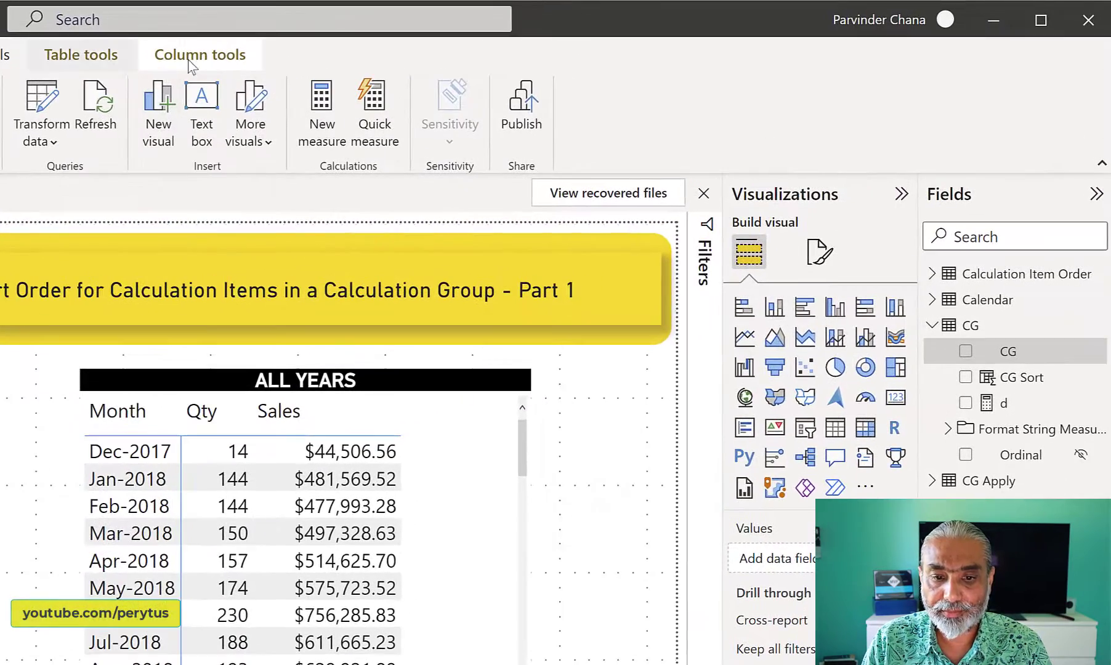
Step: Sort the CG column by CG Sort, which raises a circular dependency error
click(518, 35)
click(255, 129)
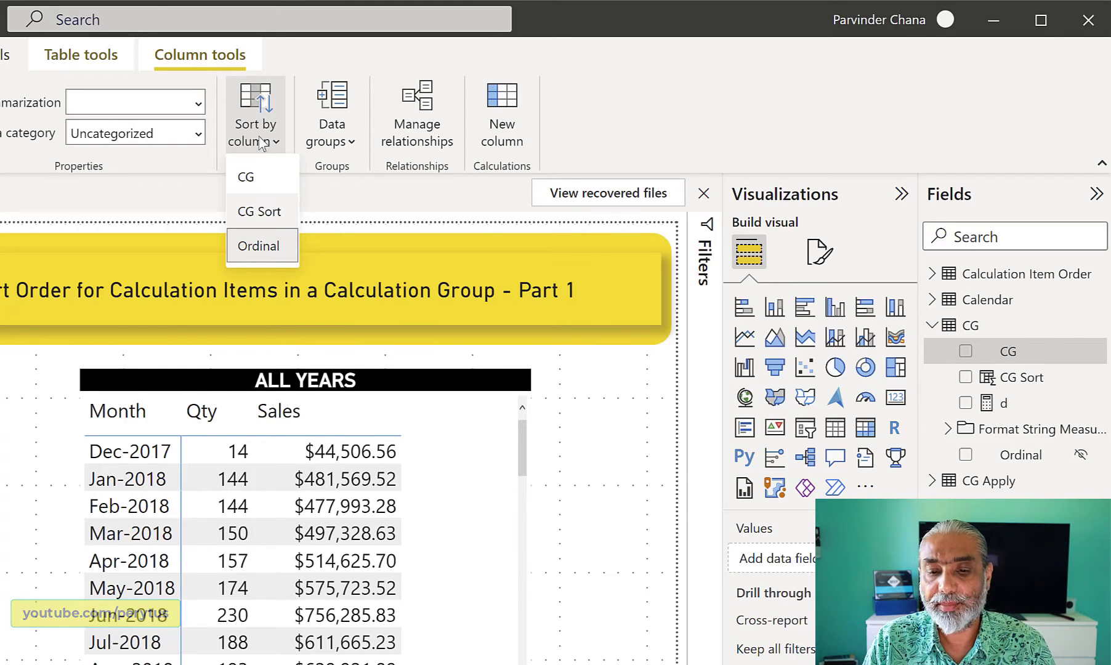
click(257, 216)
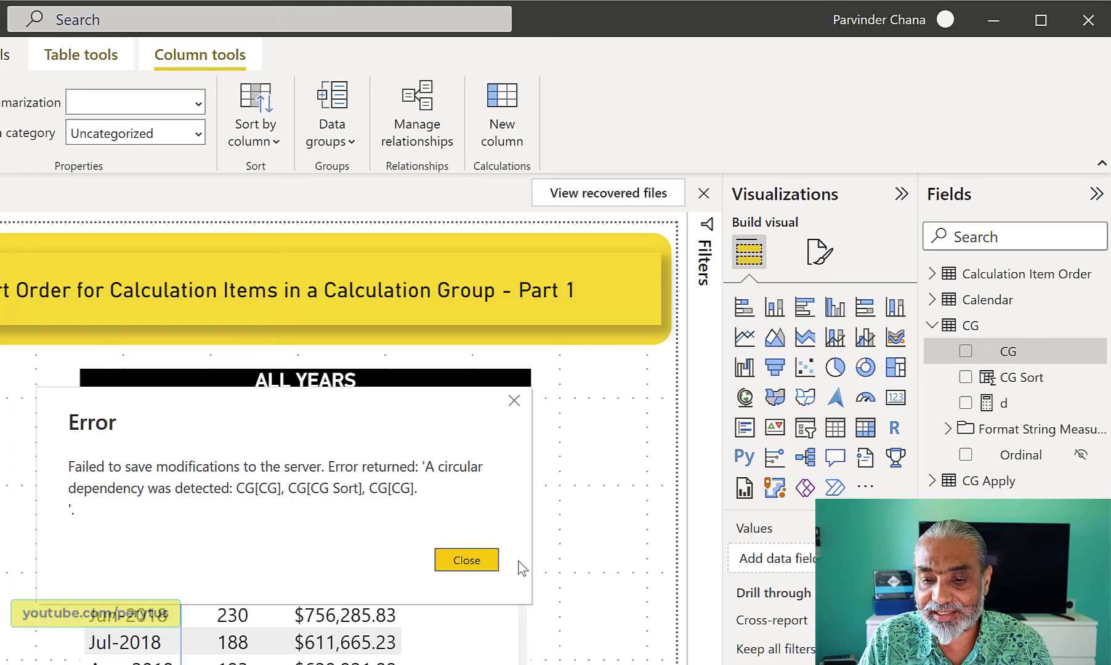
Step: Close the circular dependency error and highlight CG[CG] in the CG Sort column's formula
click(462, 561)
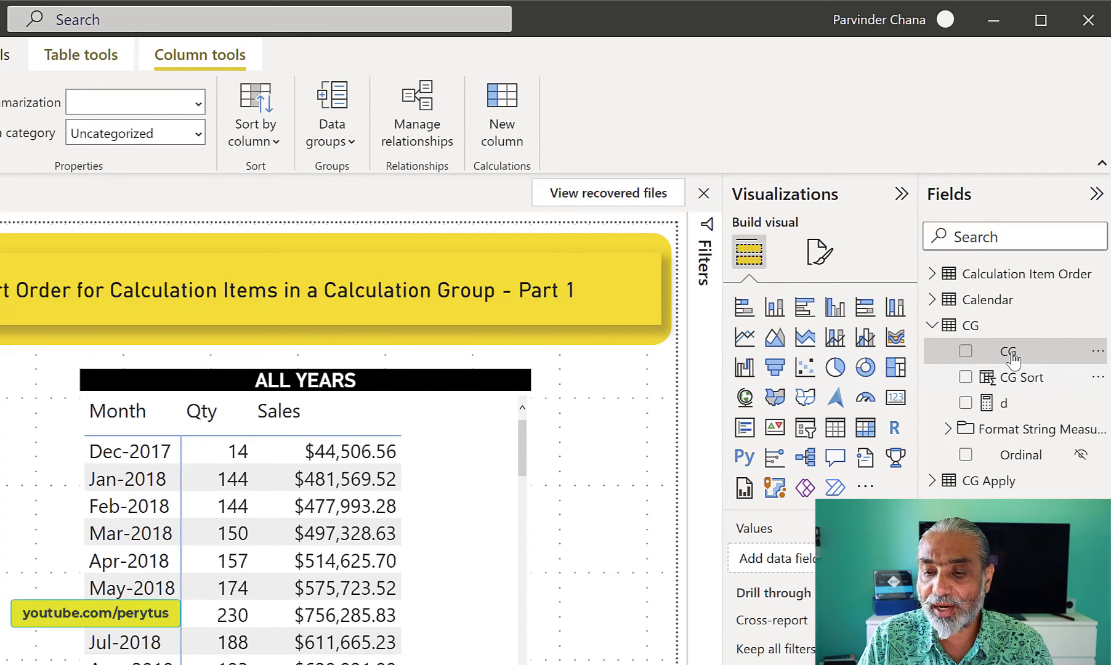
click(1010, 377)
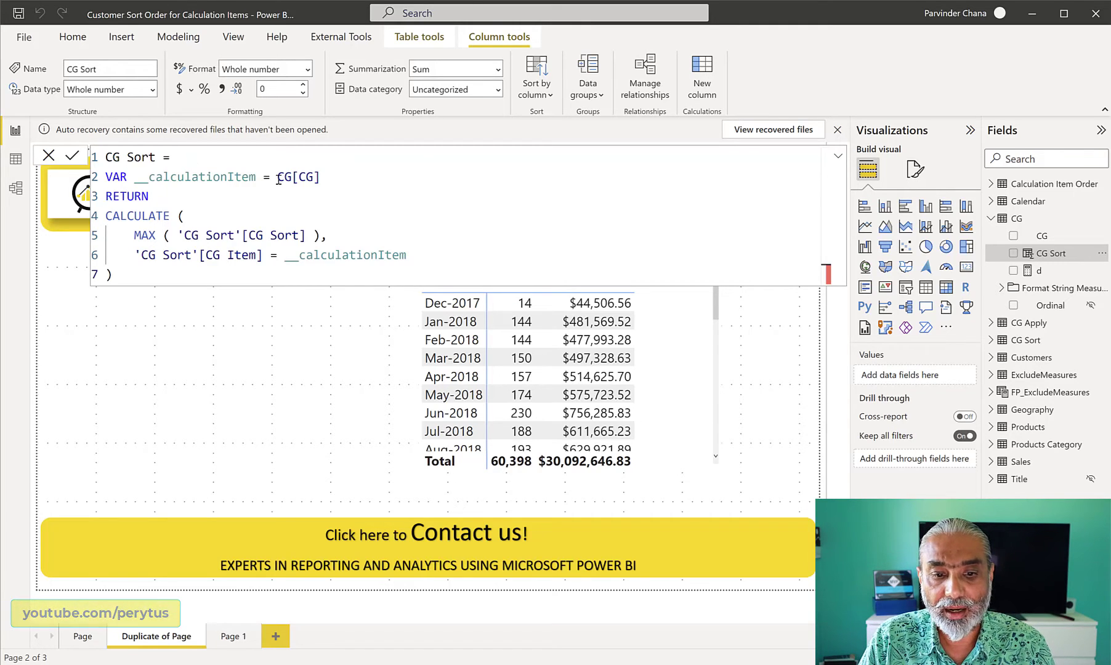
drag(277, 176, 314, 178)
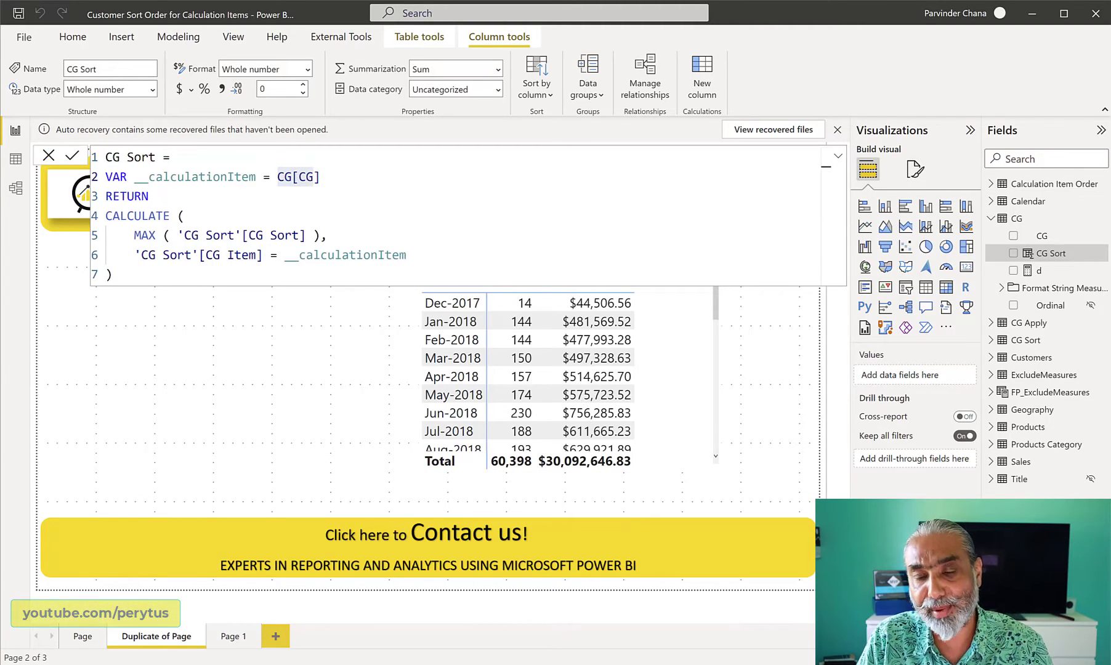
click(797, 664)
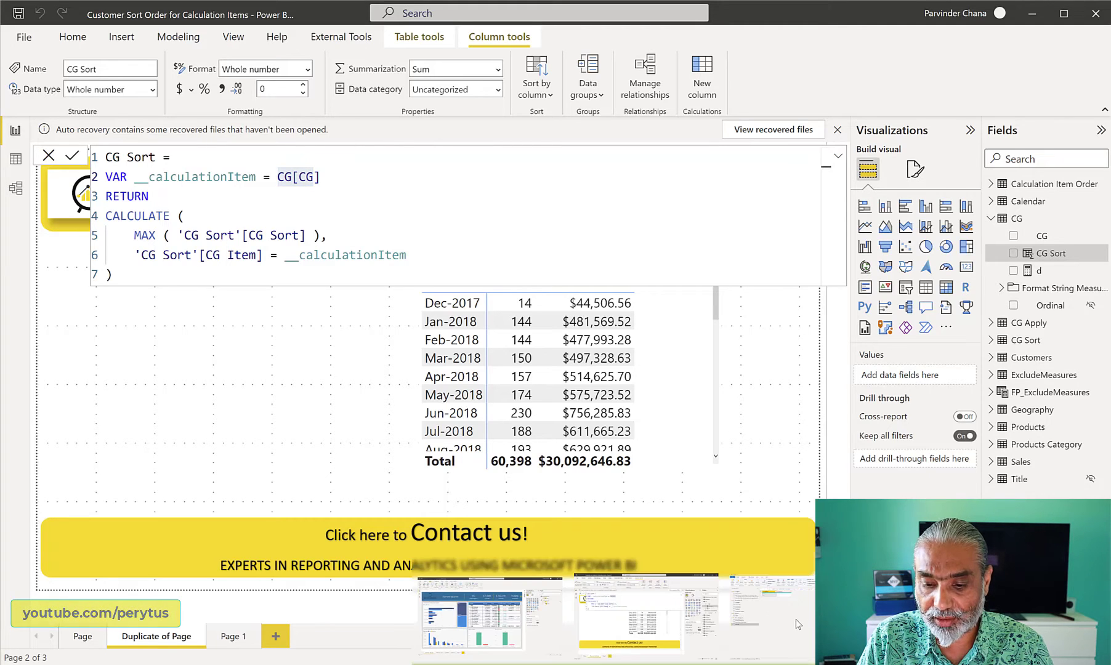
Step: Add a CG Ordinal column to the CG Sort source table with Sales 1 and Qty 0
click(798, 624)
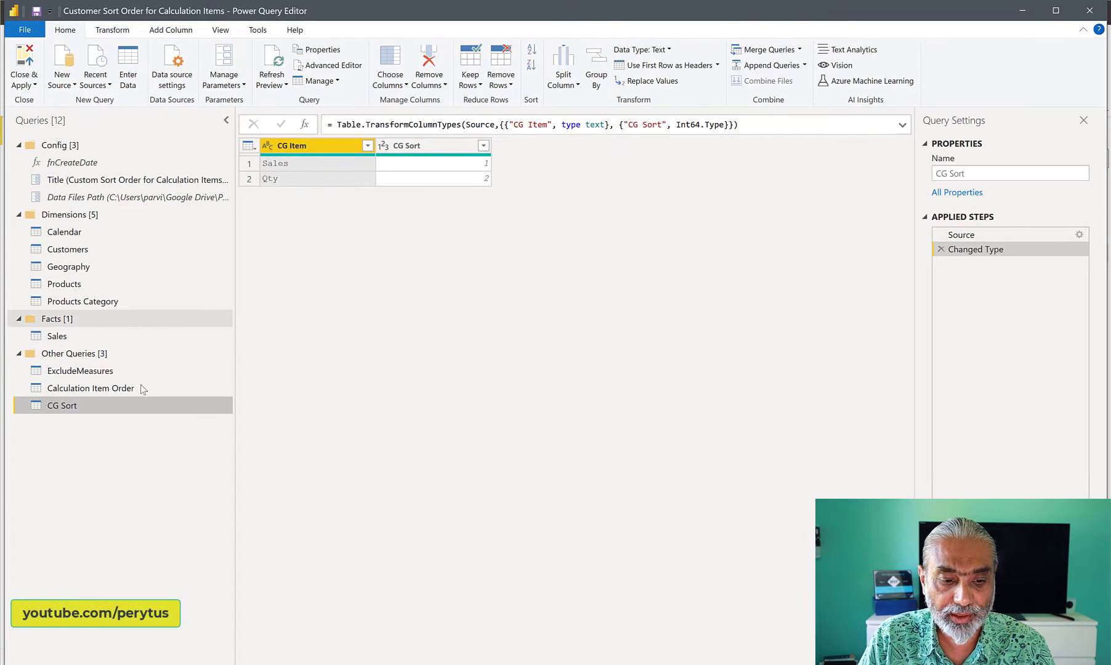
click(1079, 240)
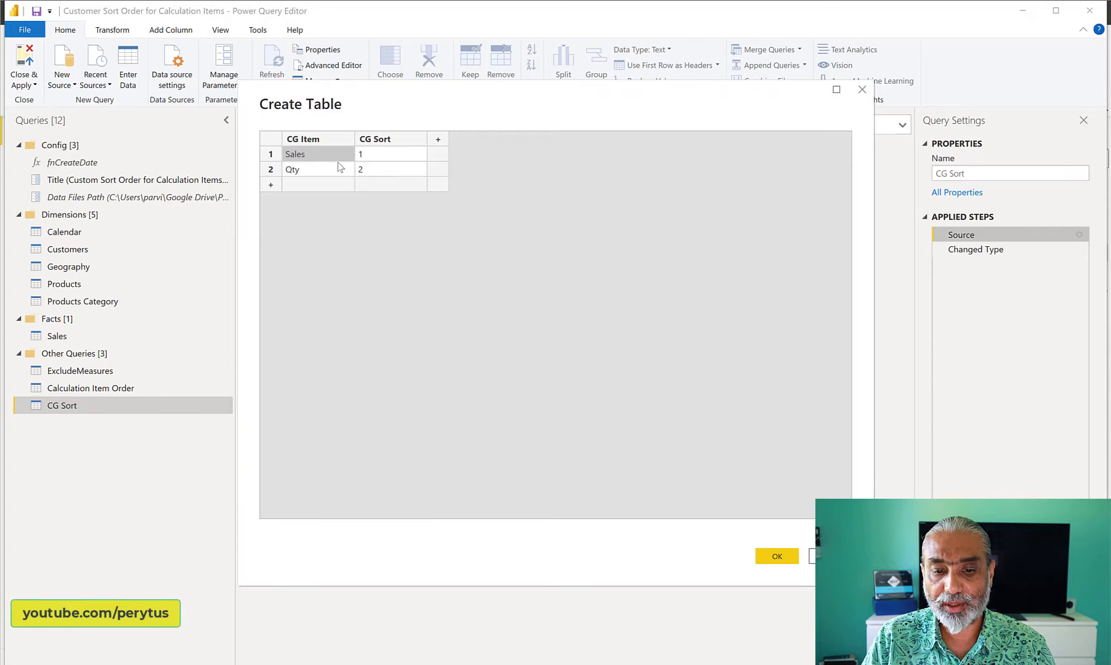
click(438, 139)
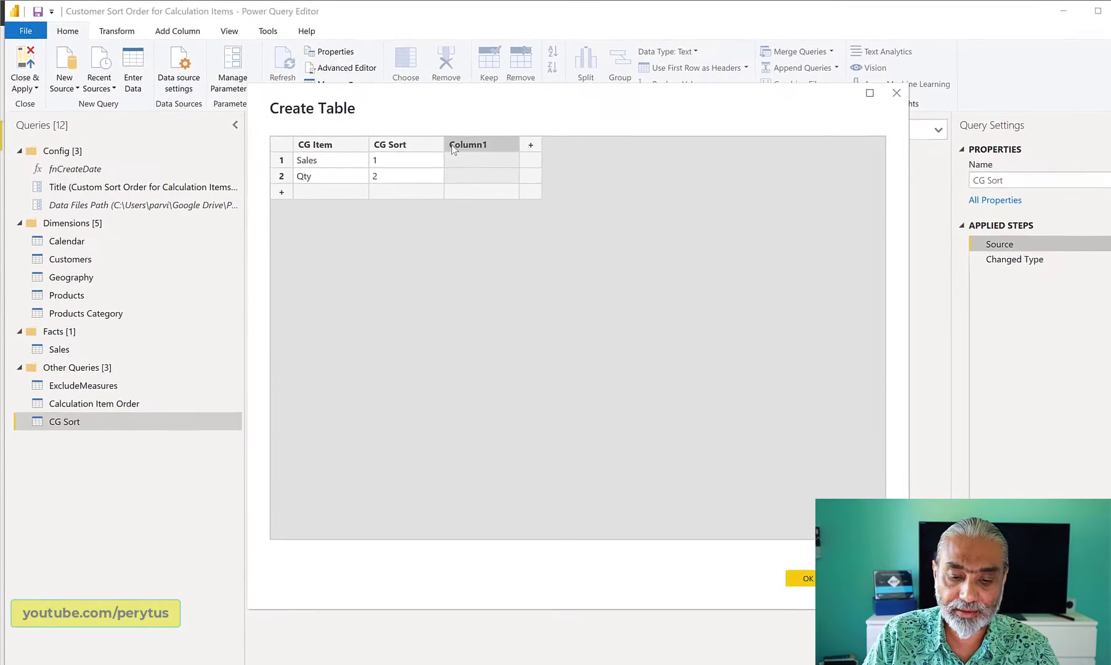
text(CG )
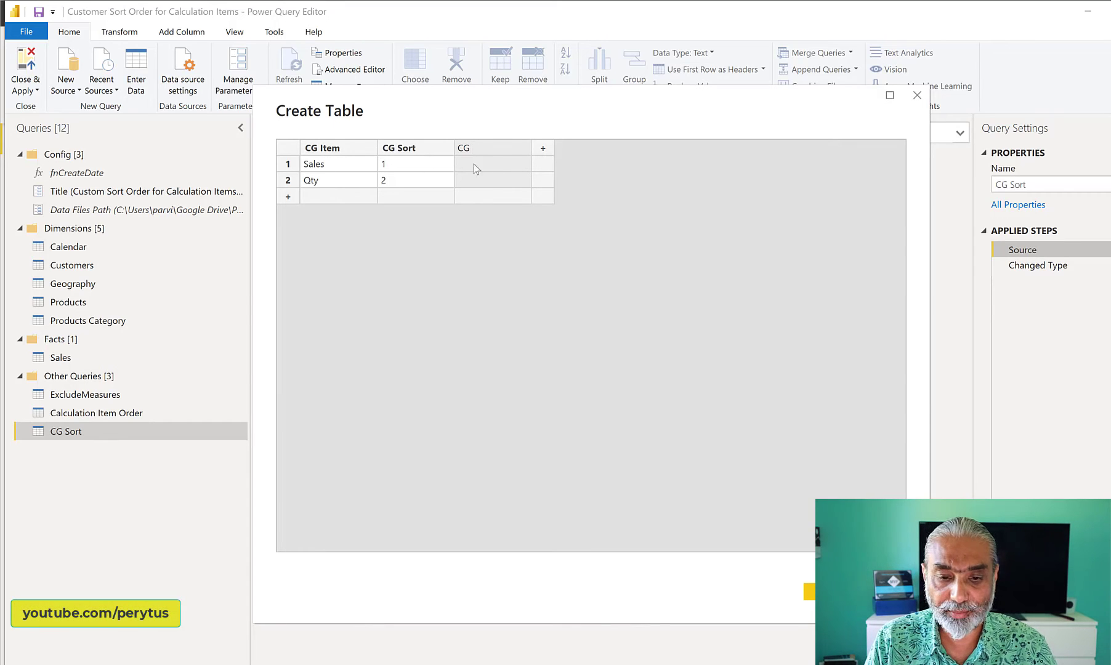
text(Ordinal)
key(Return)
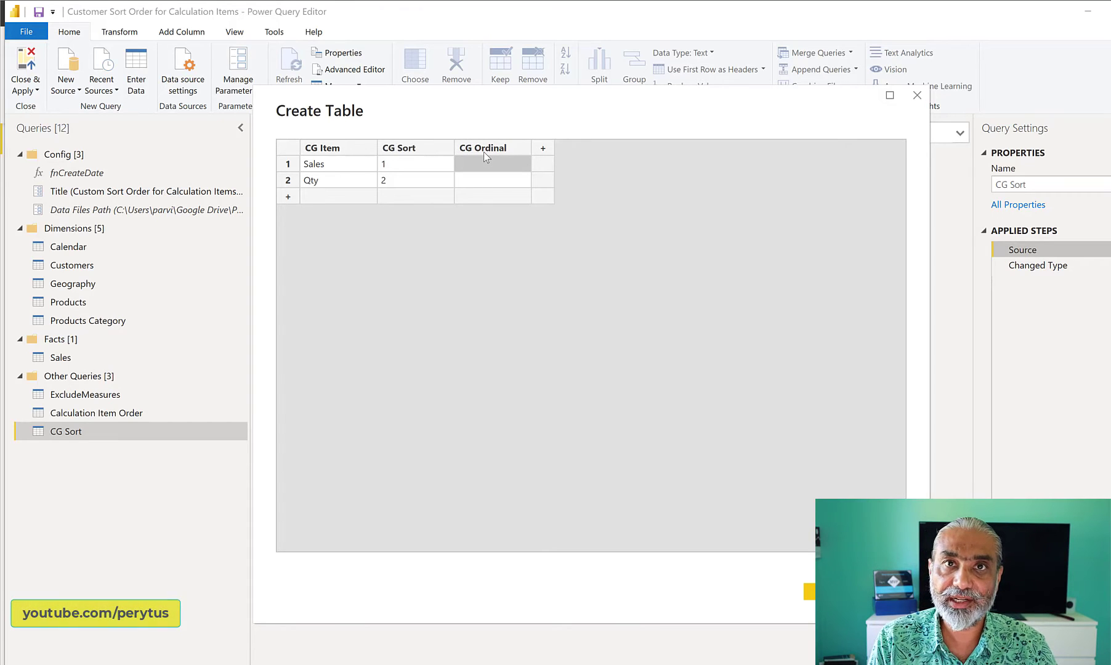
text(1)
key(Return)
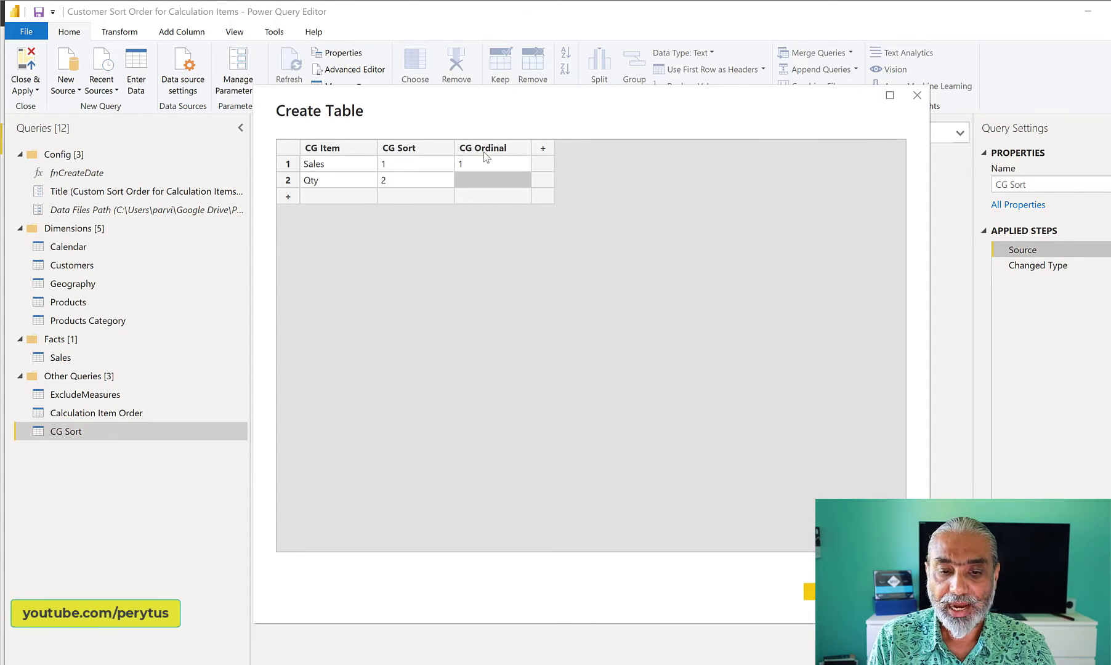
text(0)
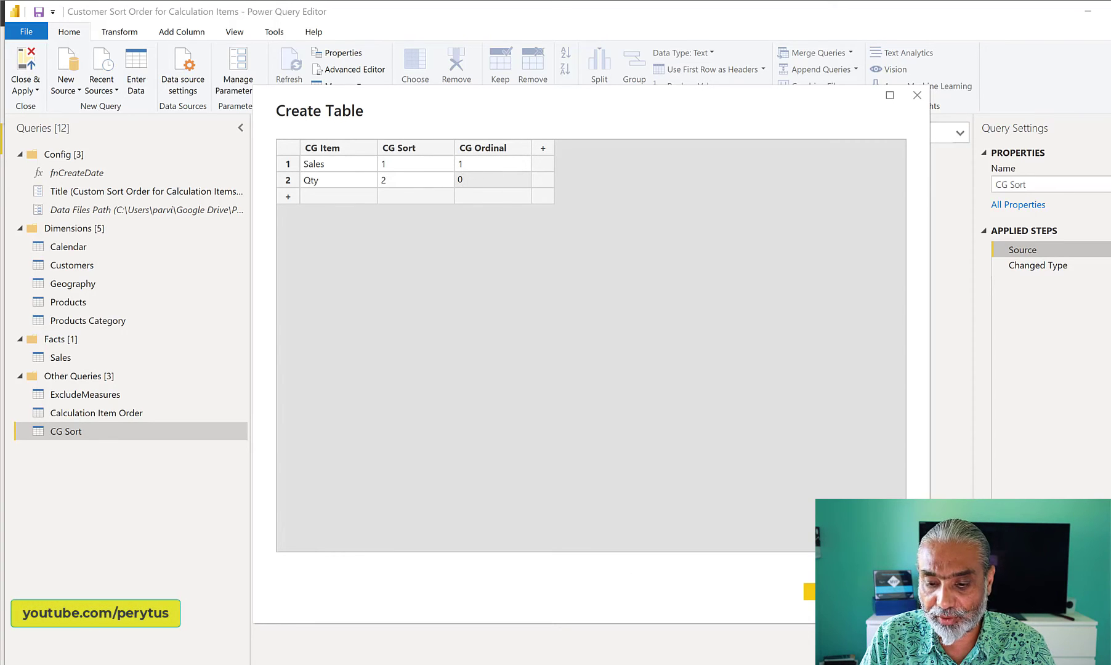
click(760, 632)
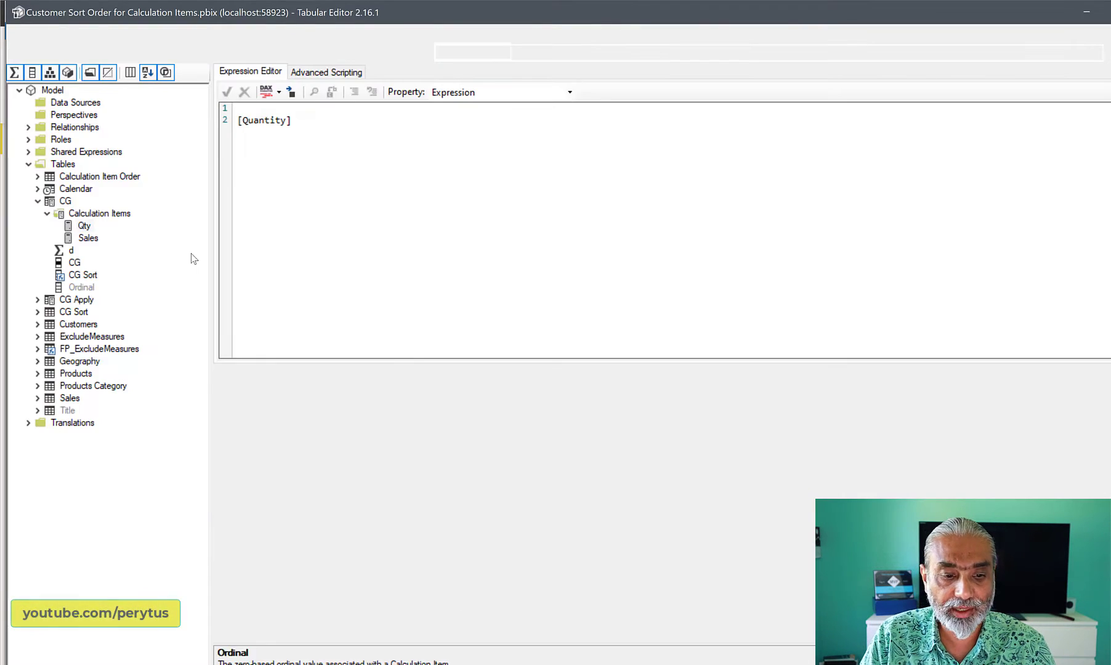
Step: Verify in Tabular Editor that Qty has ordinal 0 and Sales ordinal 1
key(F2)
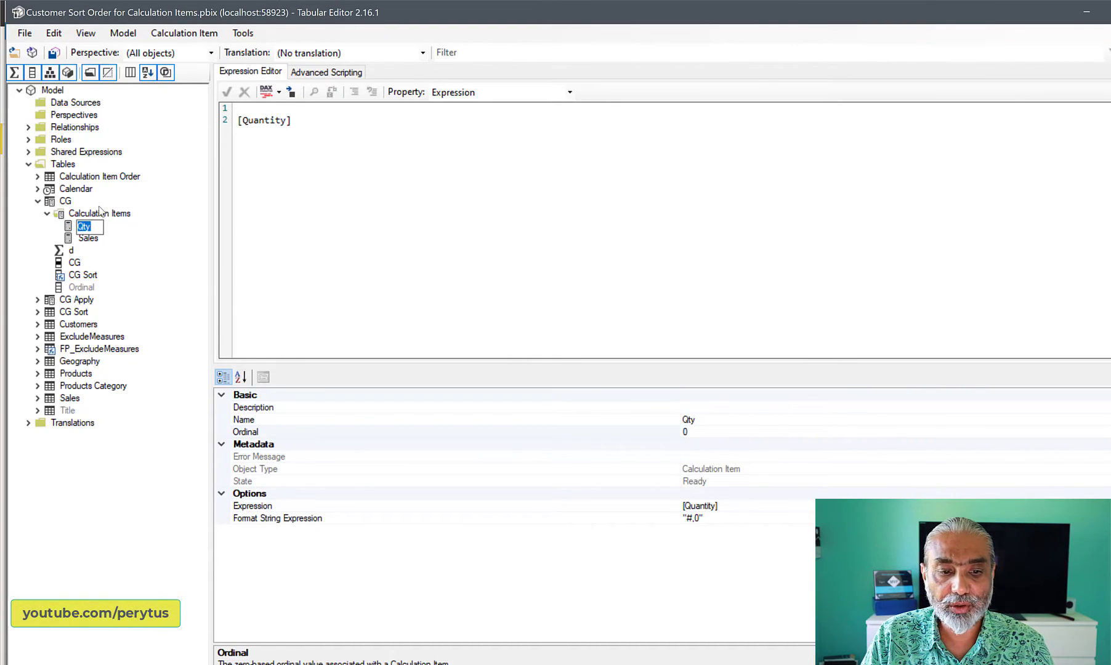
click(92, 238)
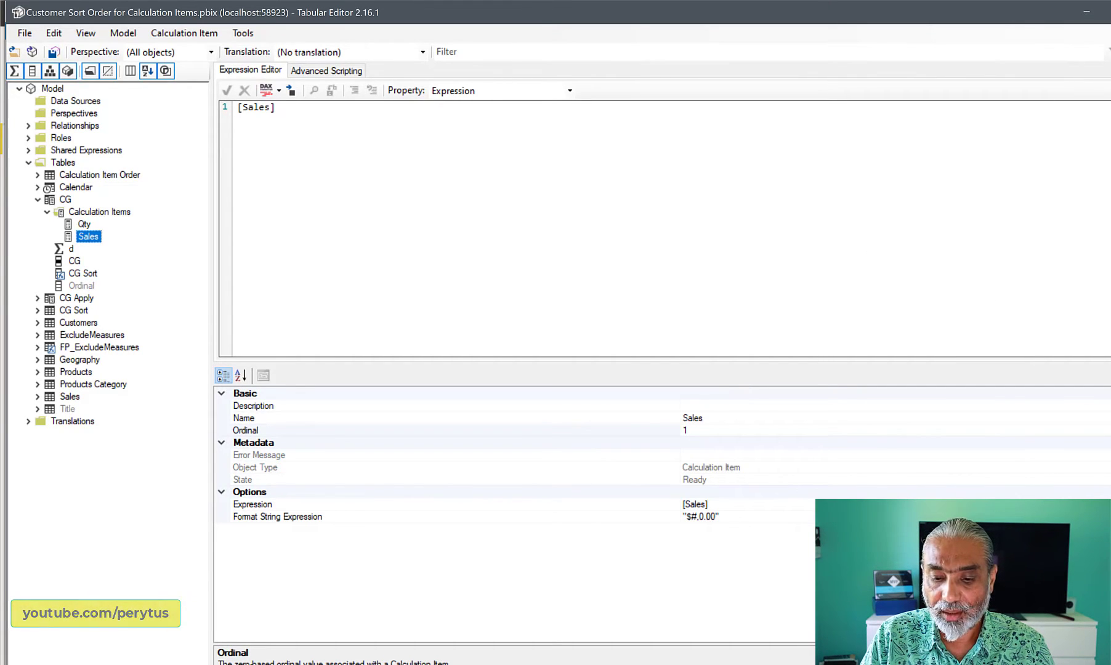
click(697, 628)
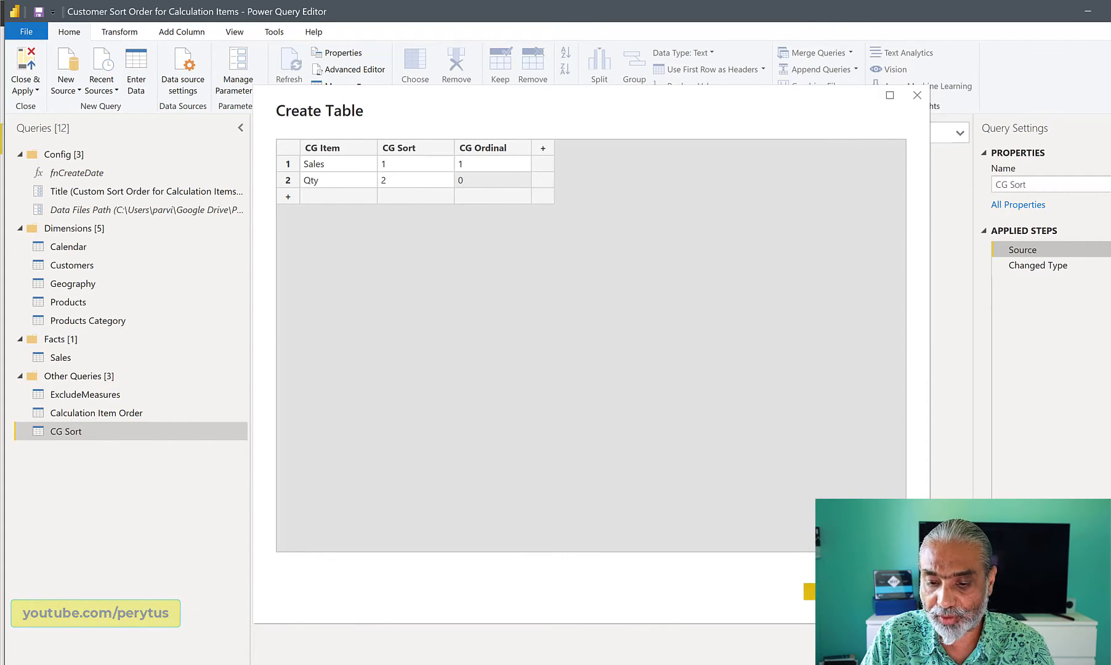
Step: Finish the CG Sort table, set CG Ordinal to Whole Number, and Close & Apply
click(829, 591)
click(1041, 265)
click(532, 155)
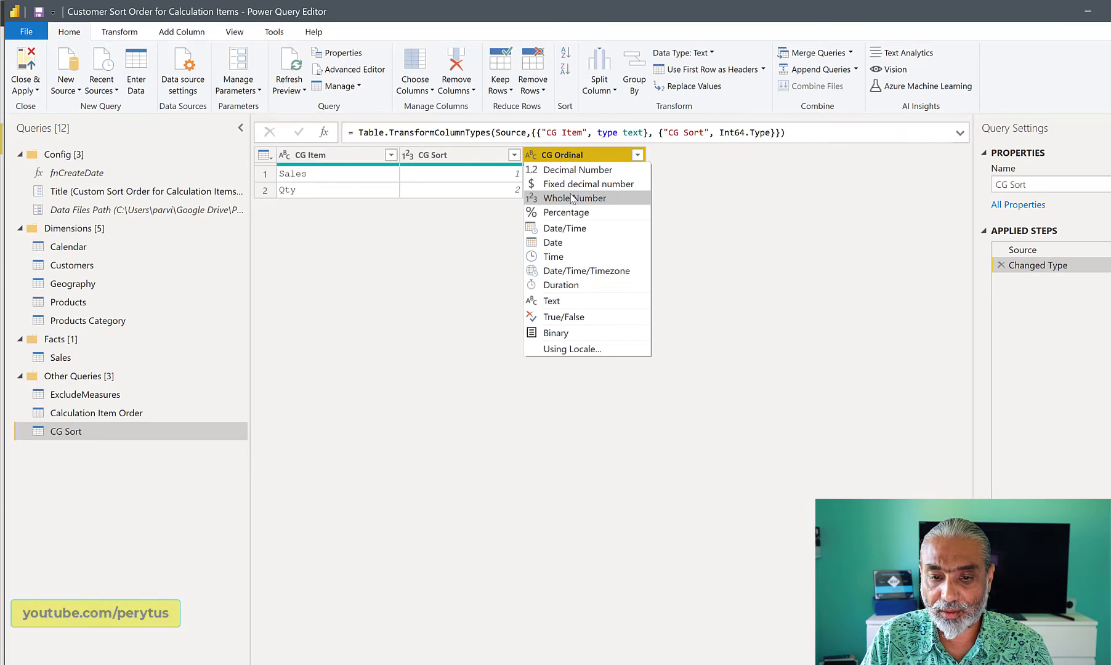
click(573, 198)
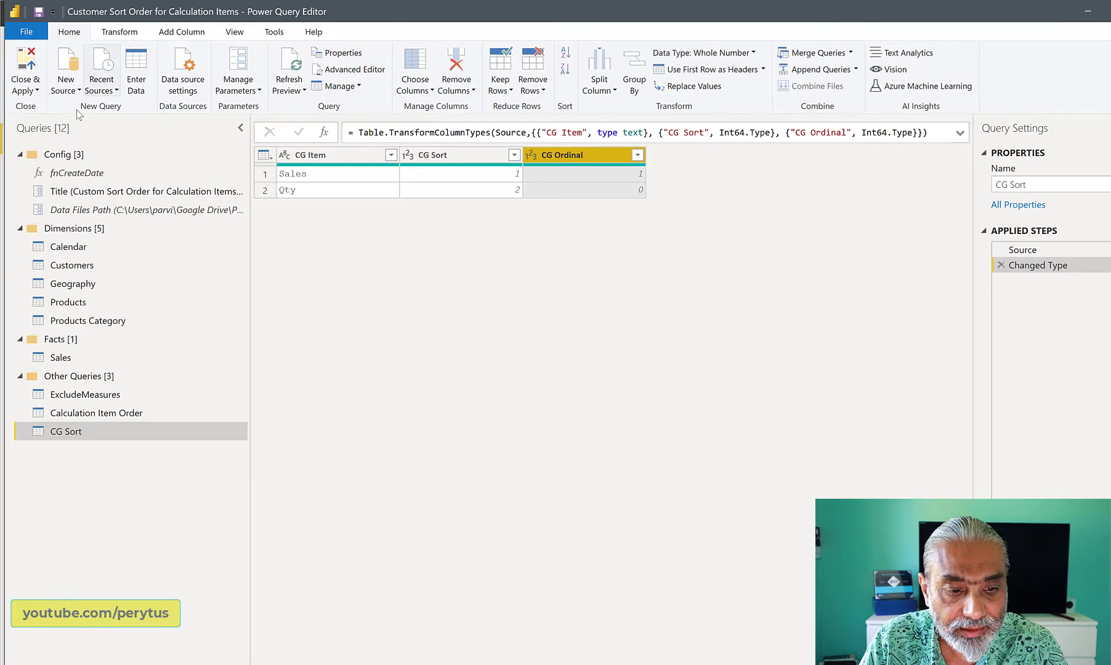
click(25, 90)
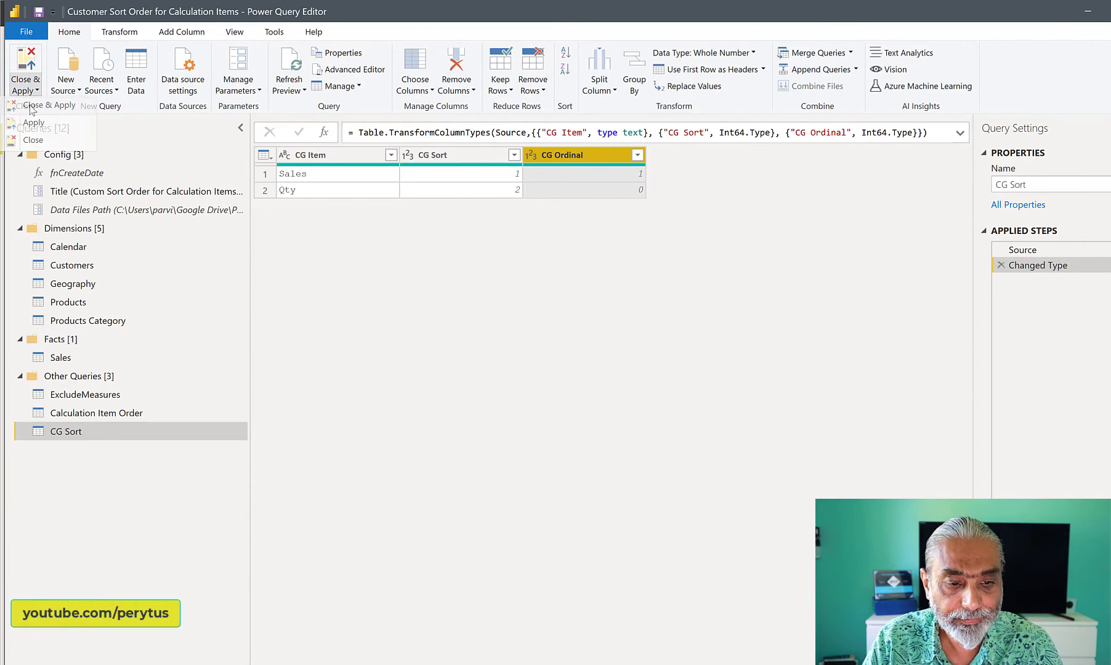
click(31, 106)
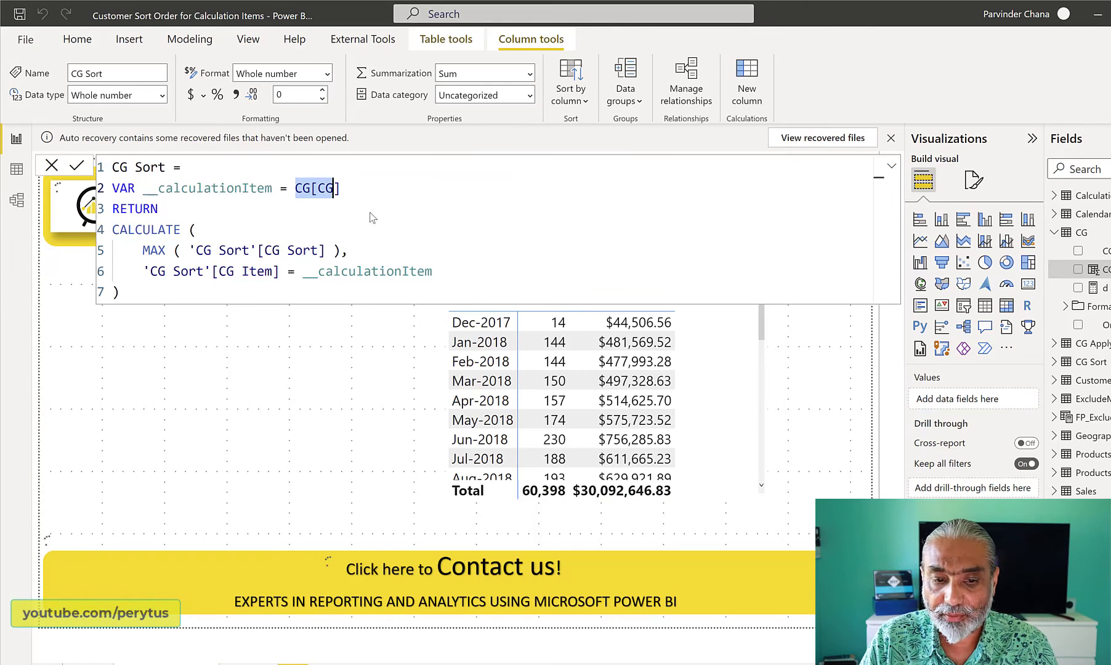
Step: Change the formula to read CG[Ordinal] and filter on 'CG Sort'[CG Ordinal]
click(333, 196)
drag(333, 196, 296, 188)
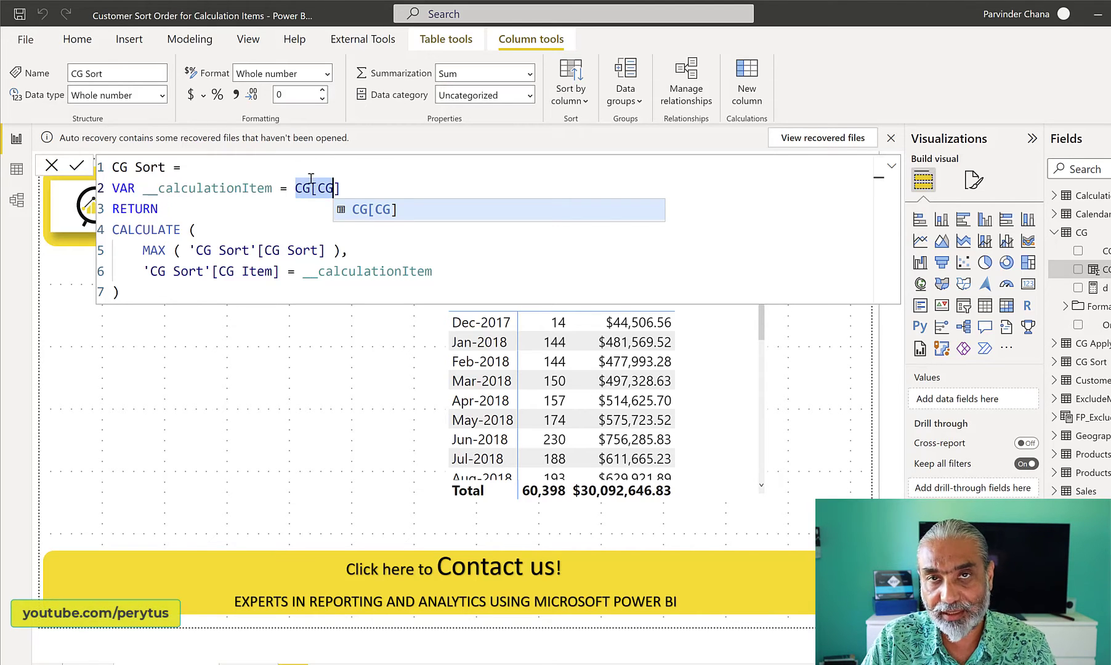
click(338, 188)
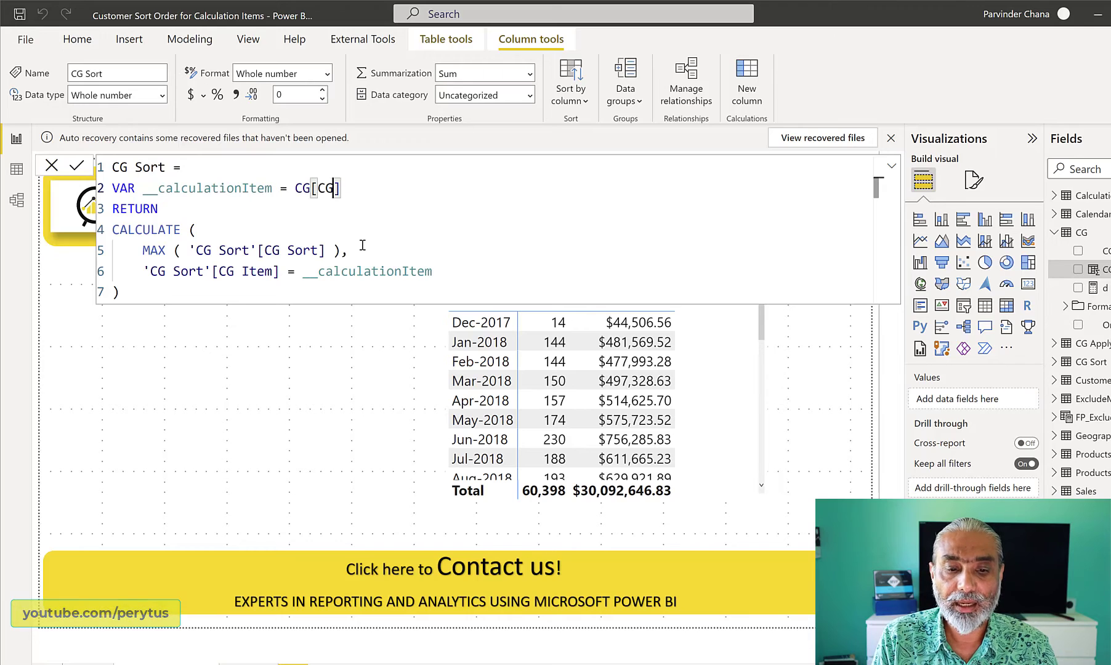
key(BackSpace)
key(BackSpace)
text(Ordin)
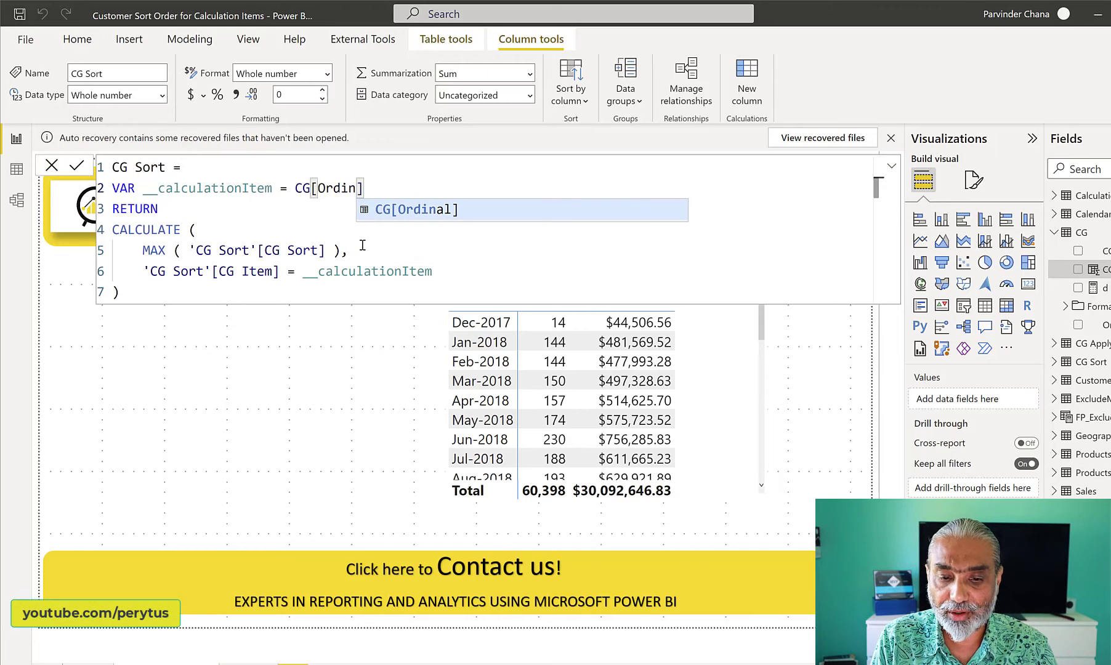
text(al])
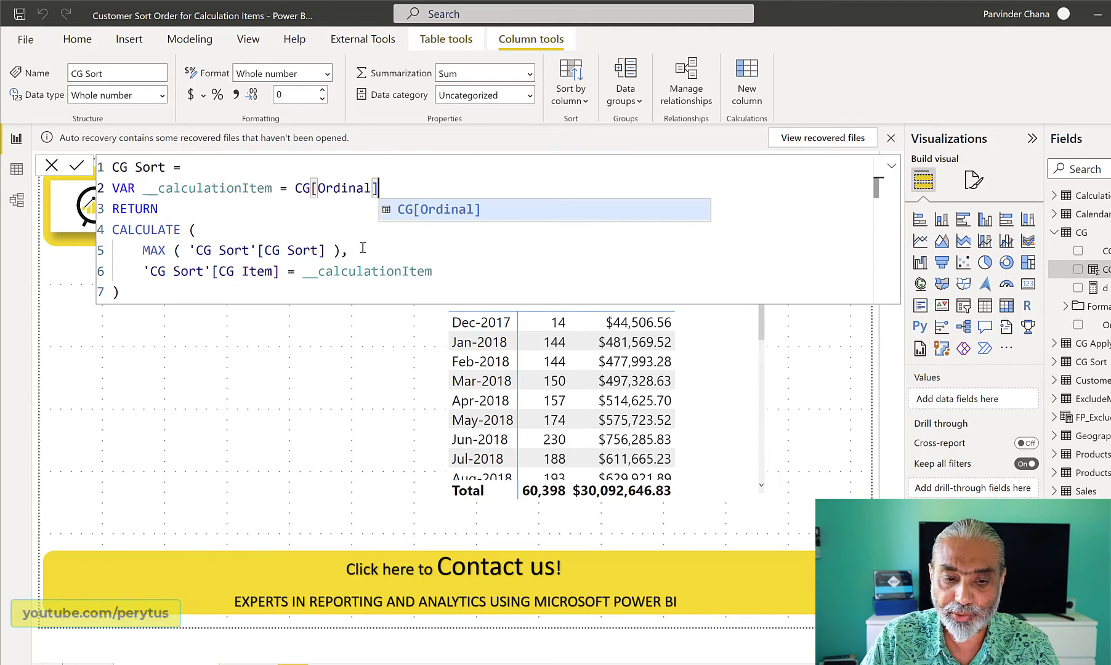
click(300, 213)
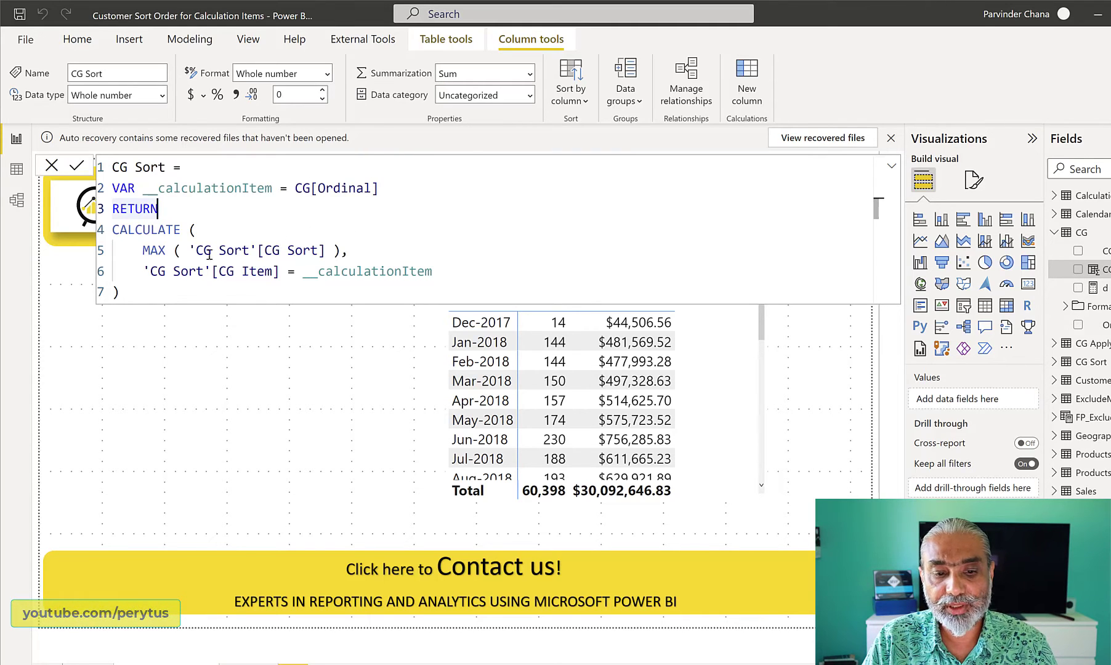
drag(142, 250, 351, 249)
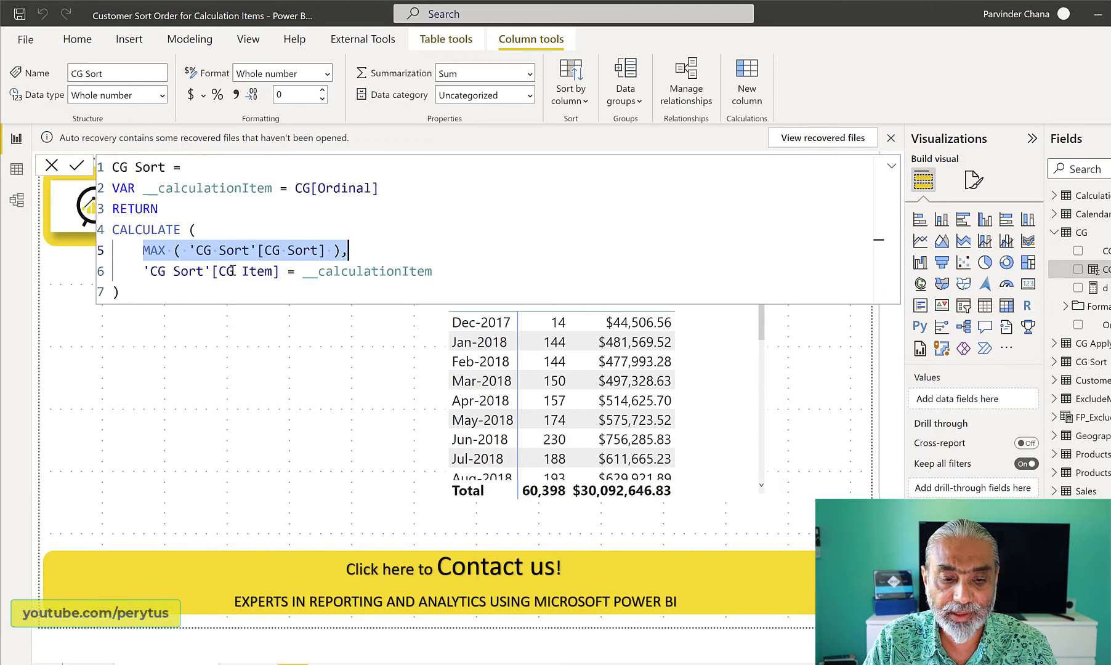
double_click(252, 271)
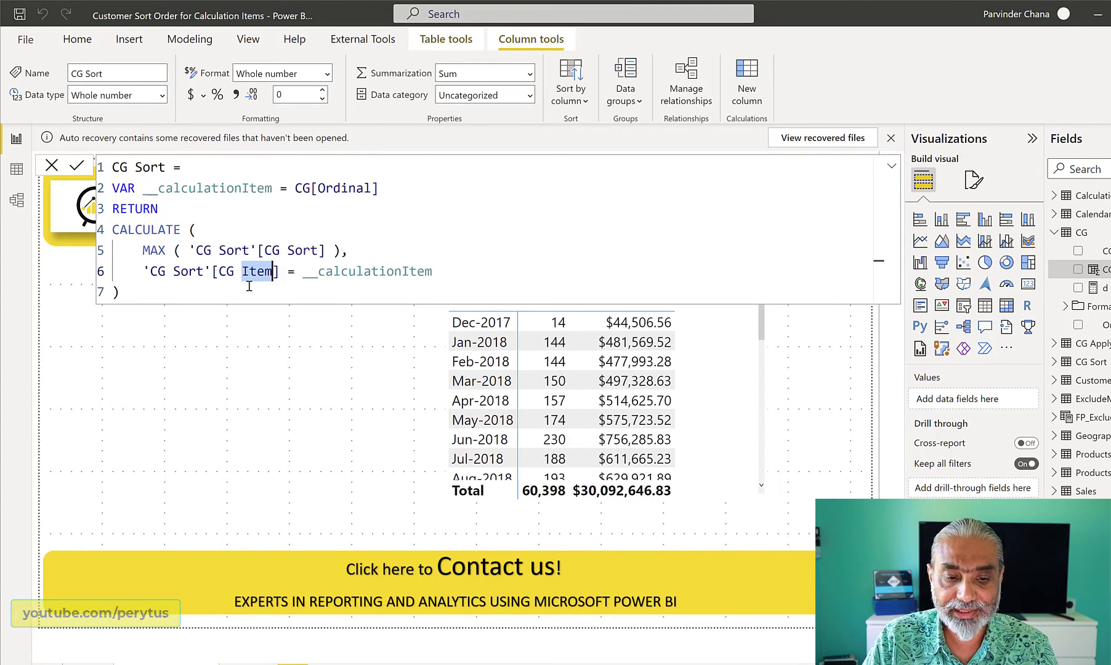
text(Ordinal)
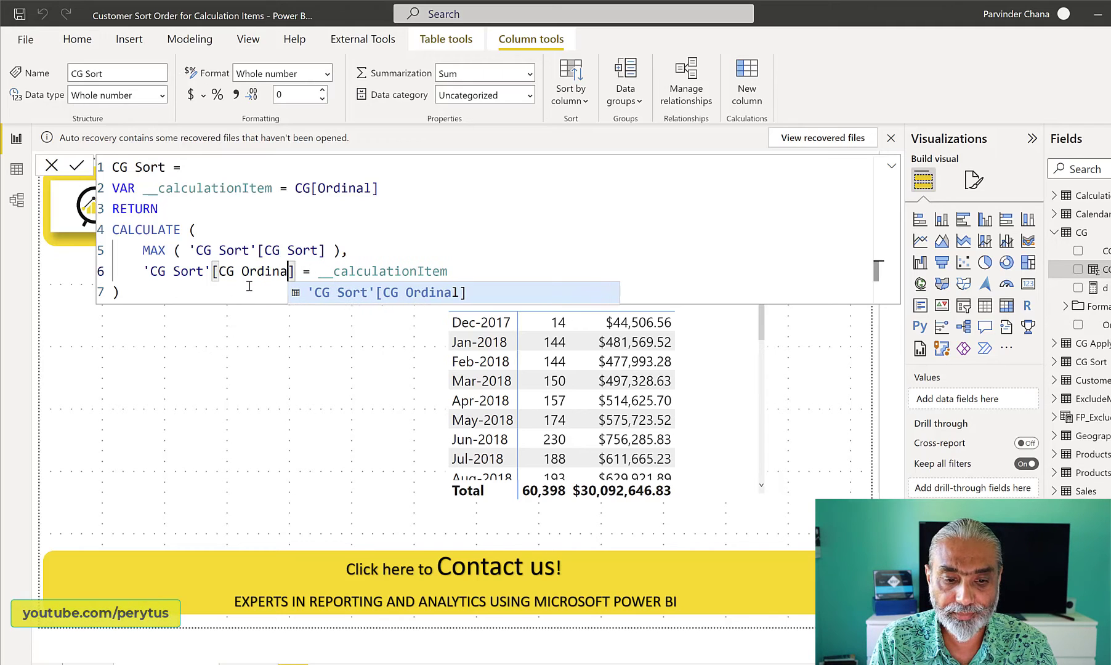
click(340, 232)
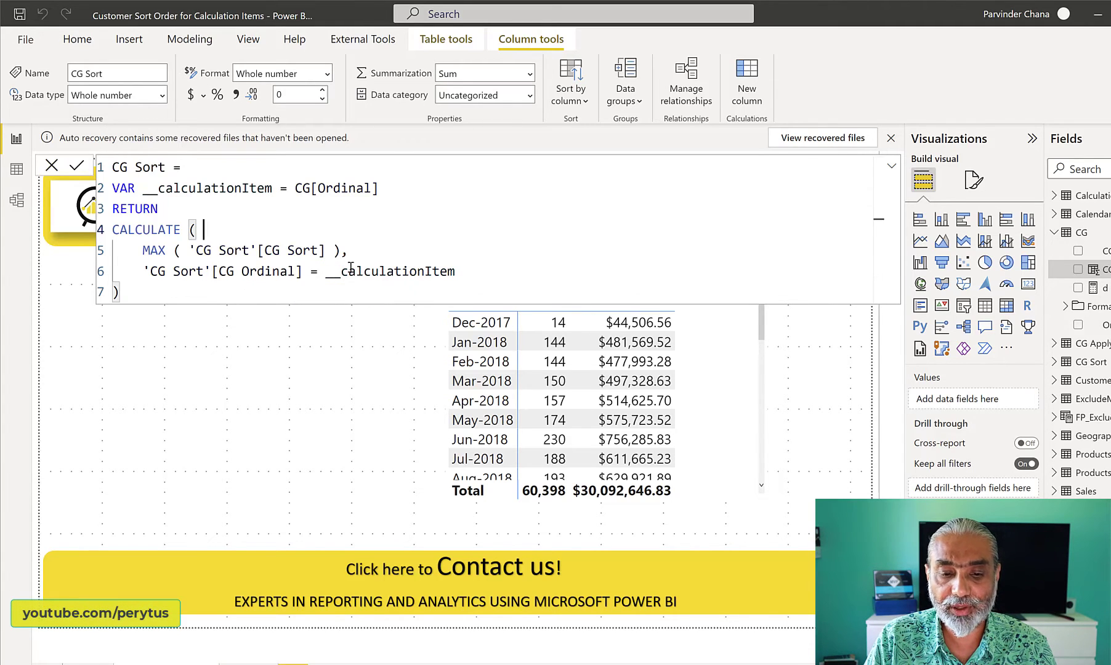
Step: Rename the variable to __calculationItemOrdinal in both places, commit, and view the CG table data
click(272, 188)
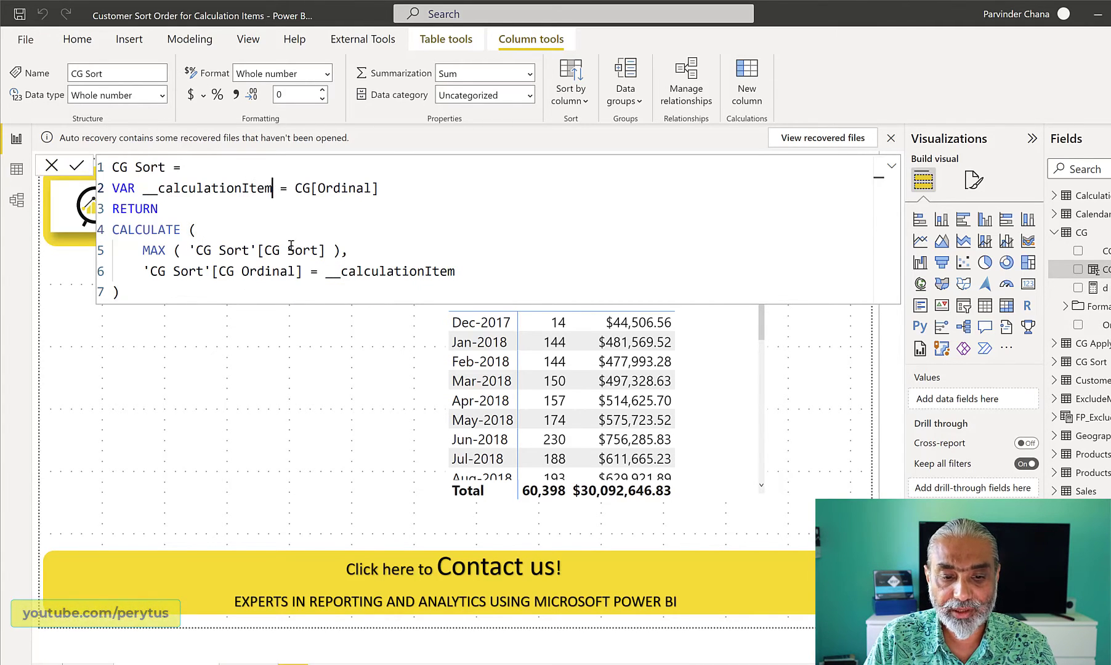
text(Ordinal)
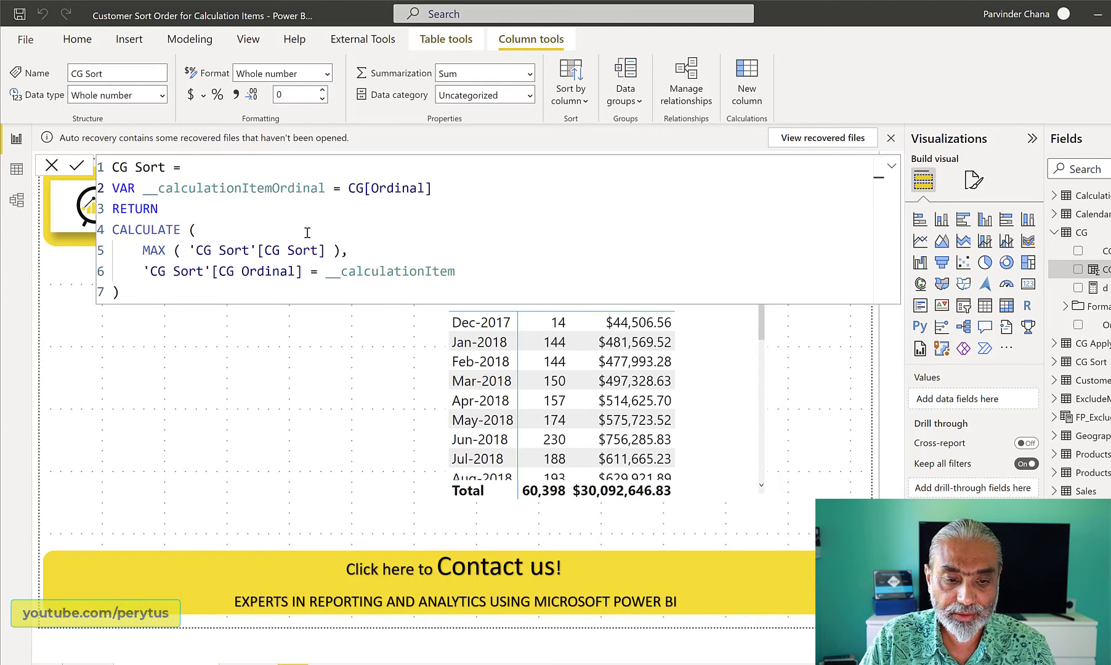
double_click(302, 188)
key(ctrl+c)
double_click(404, 271)
key(ctrl+v)
click(75, 169)
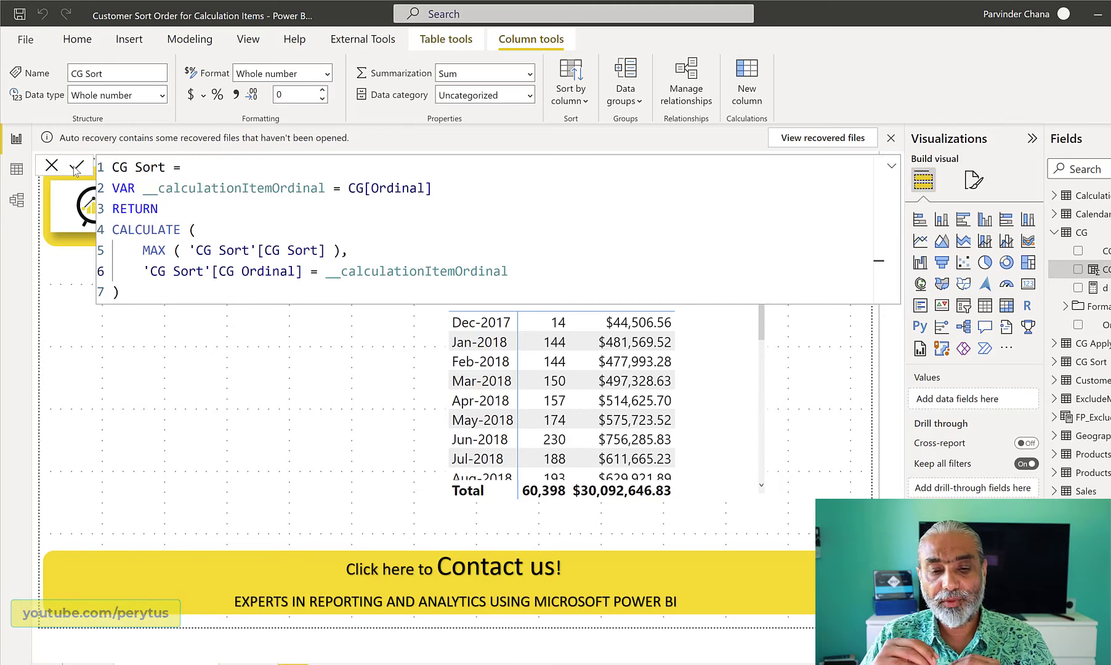
click(154, 299)
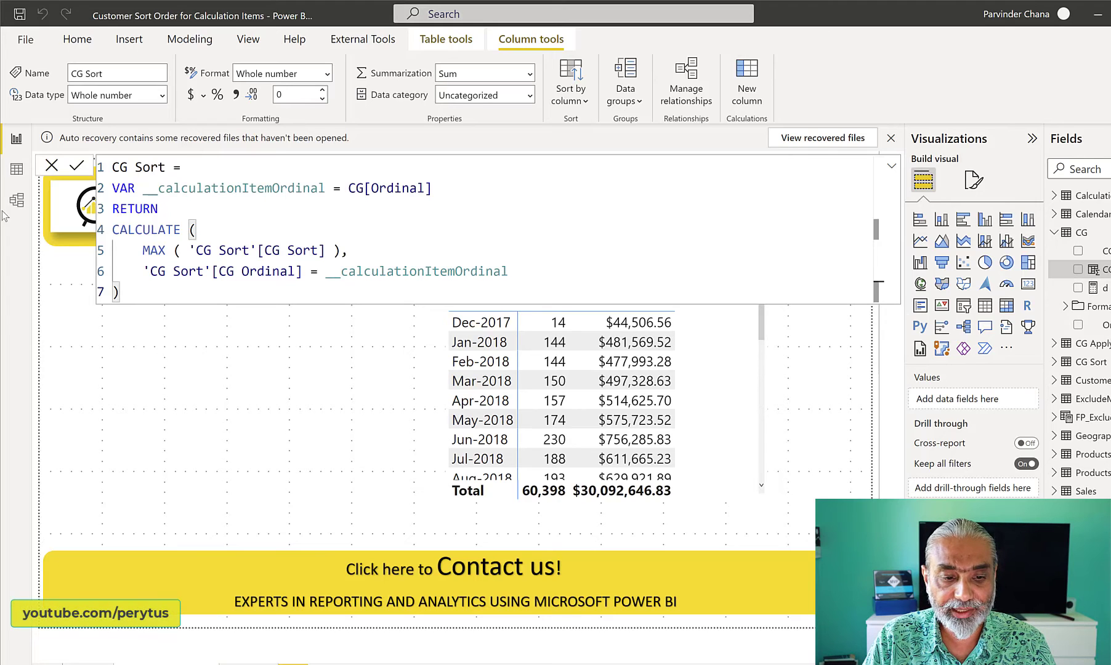
click(16, 169)
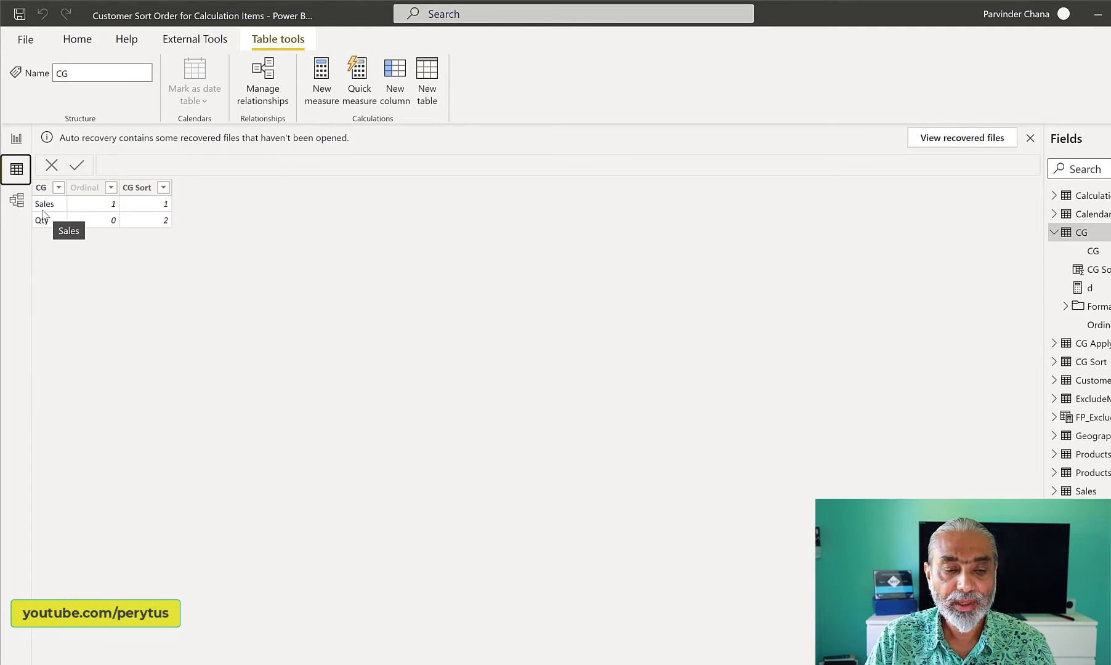
Step: Switch from the CG table's data to the Report view
click(15, 139)
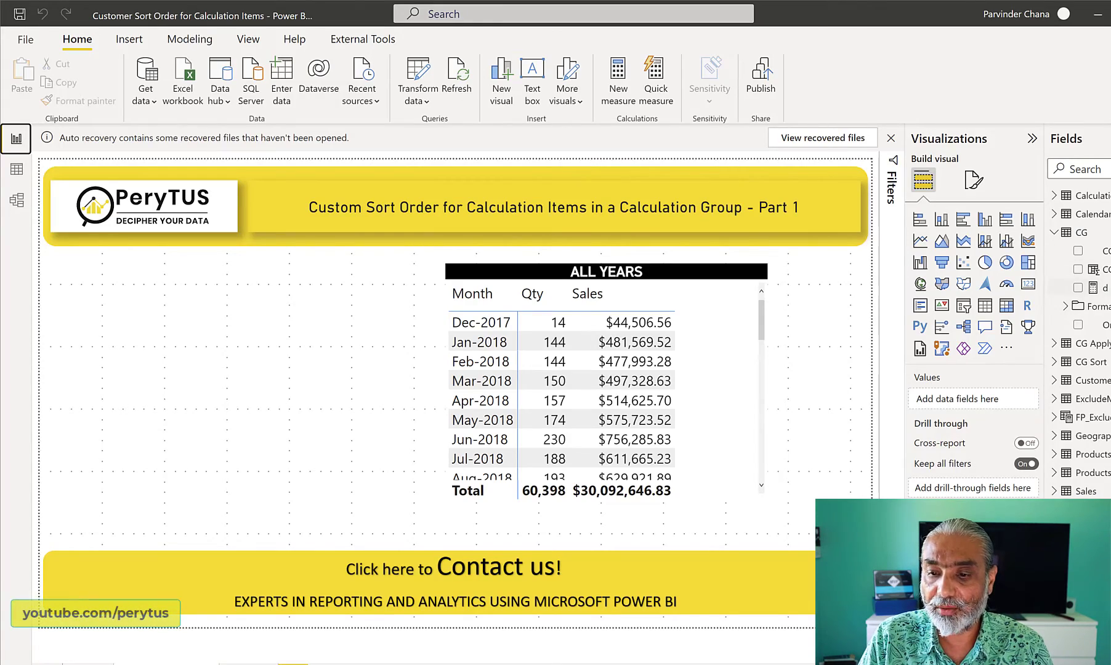
Step: Set the CG column of the CG table to sort by the CG Sort column
click(1107, 251)
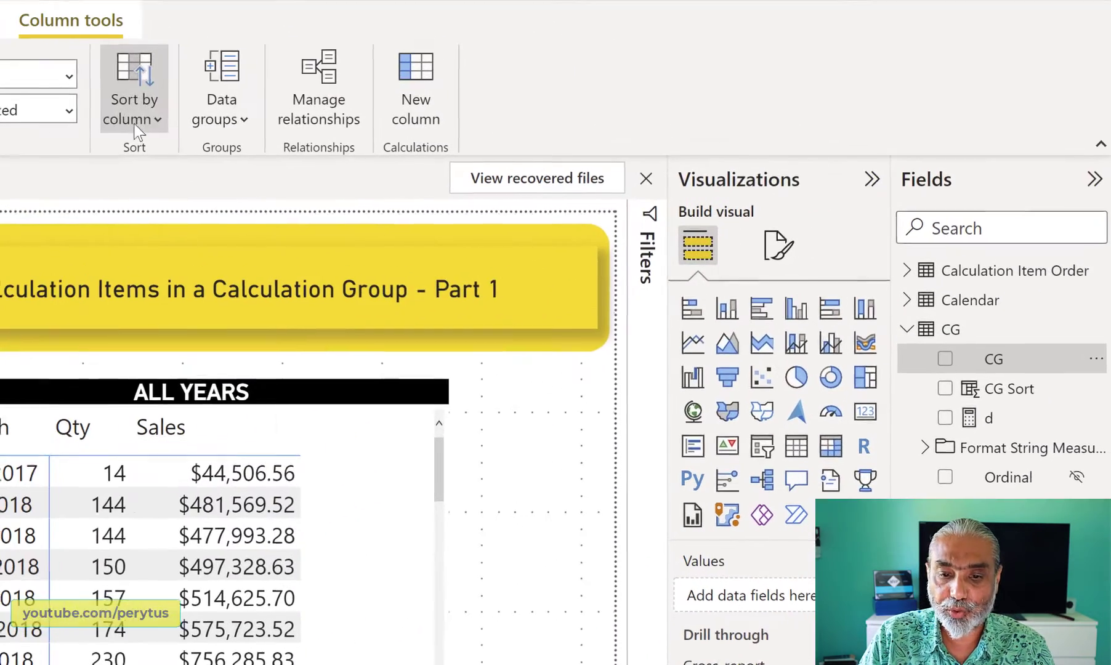
click(381, 113)
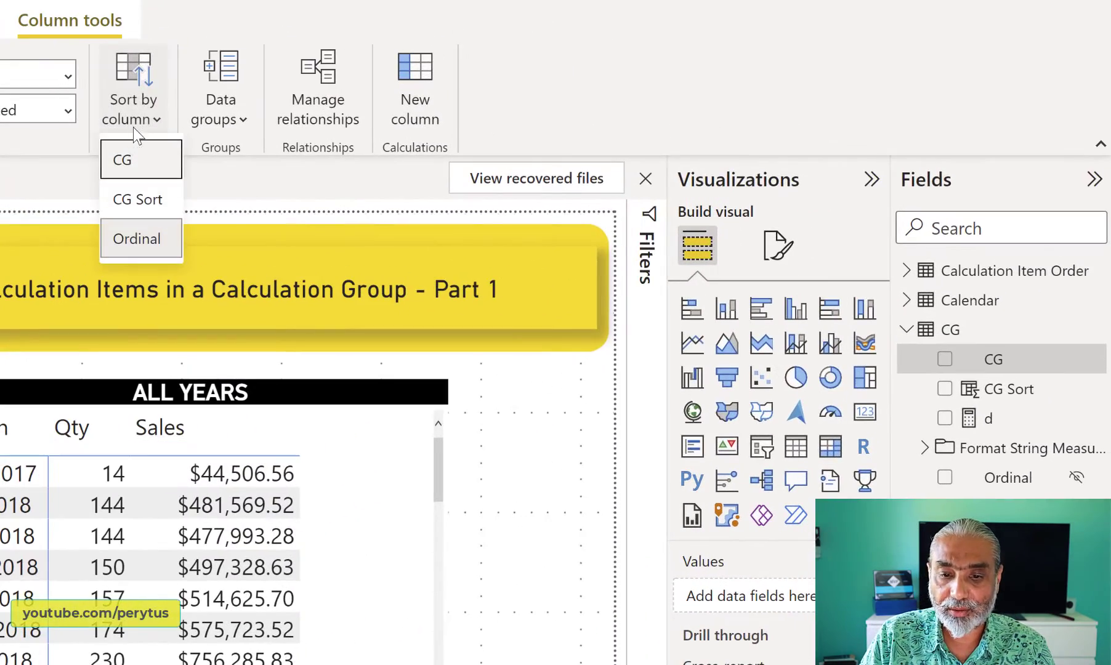
click(141, 209)
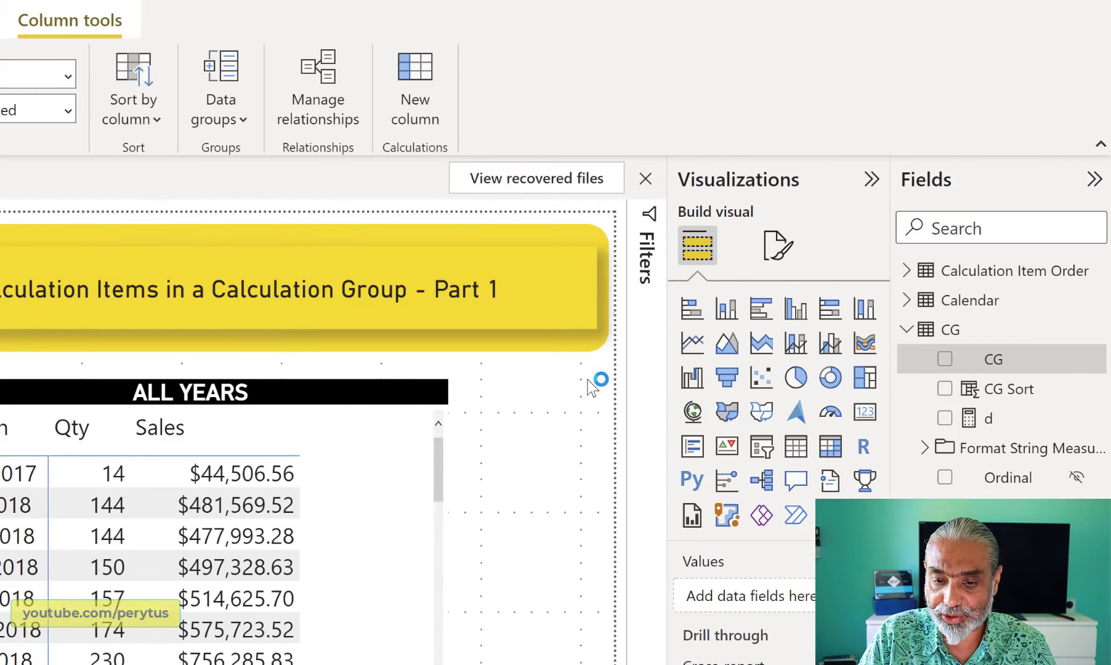